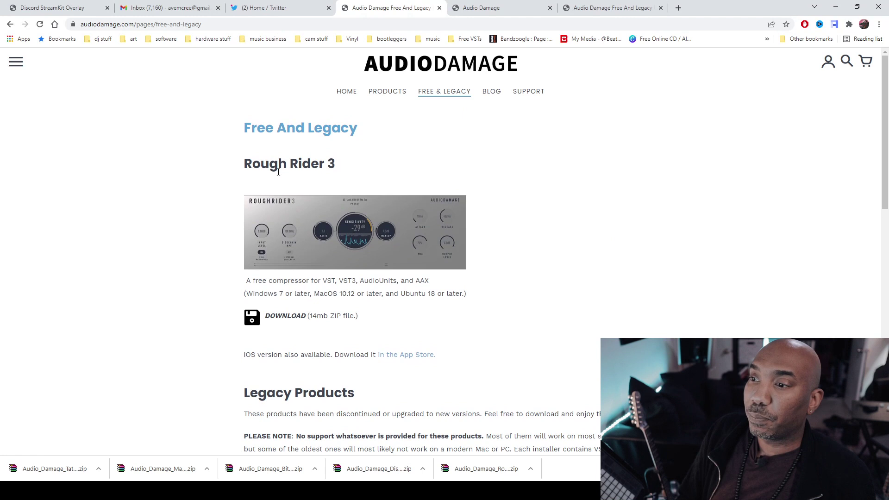
scroll(120, 236, "down", 20)
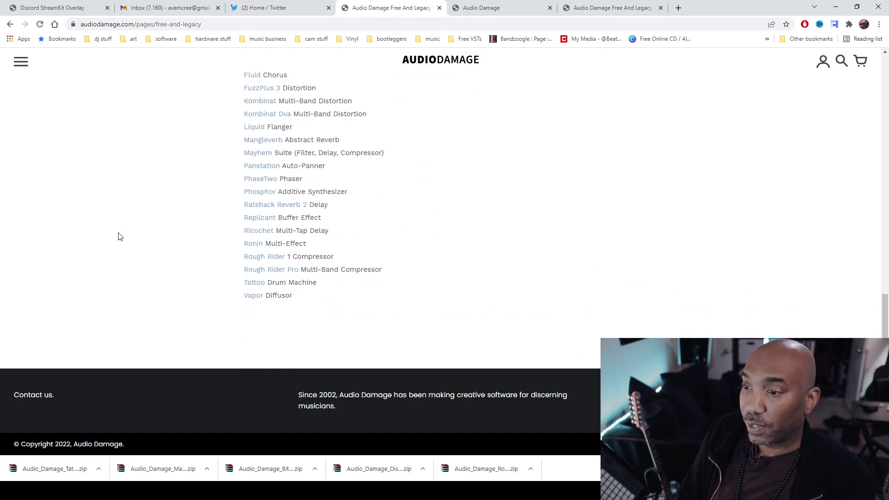
scroll(120, 236, "up", 4)
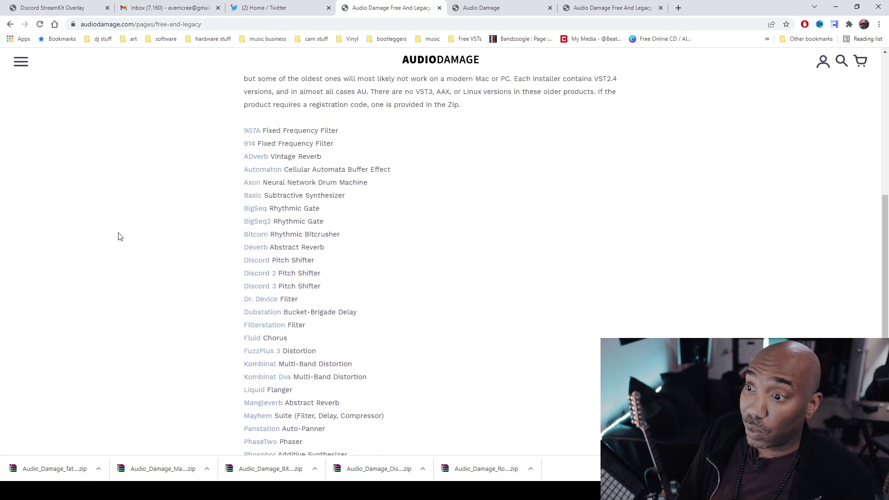
scroll(119, 236, "down", 4)
scroll(119, 237, "down", 2)
scroll(119, 237, "up", 1)
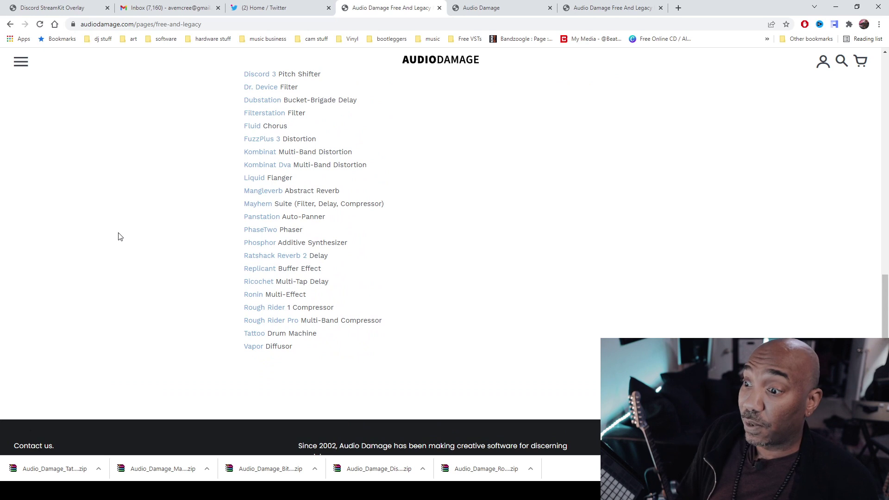
scroll(120, 237, "up", 1)
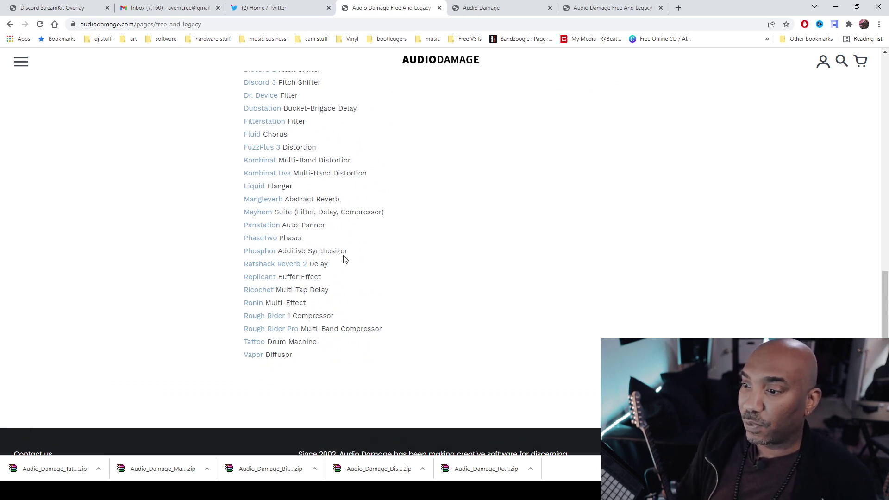
scroll(157, 253, "up", 3)
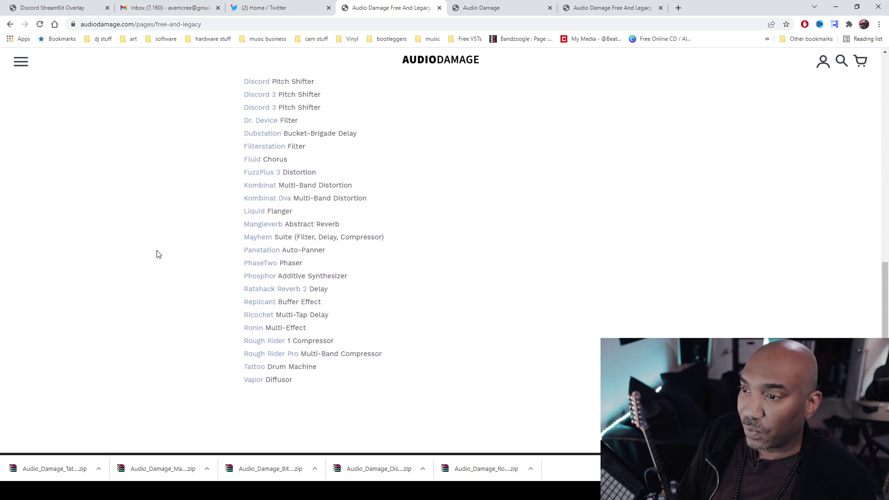
scroll(158, 254, "up", 3)
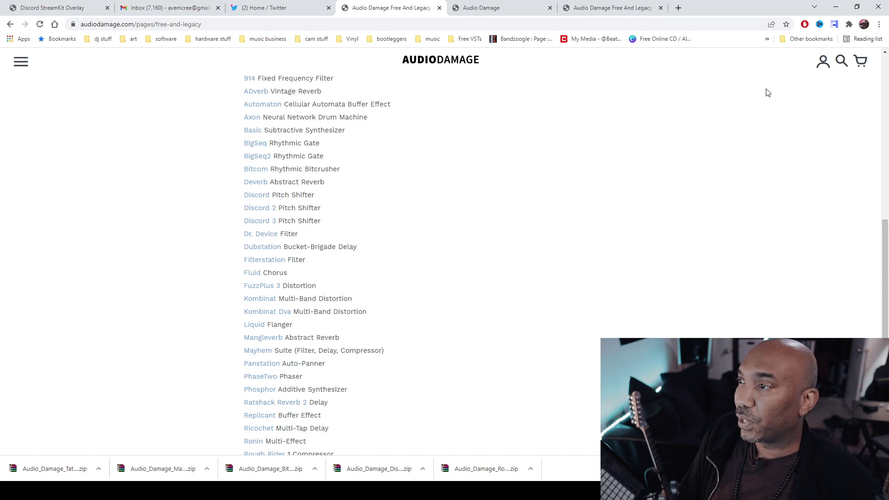
Minimize Chrome and move the Bitcom installer archive out of the way on the desktop
left_click(836, 8)
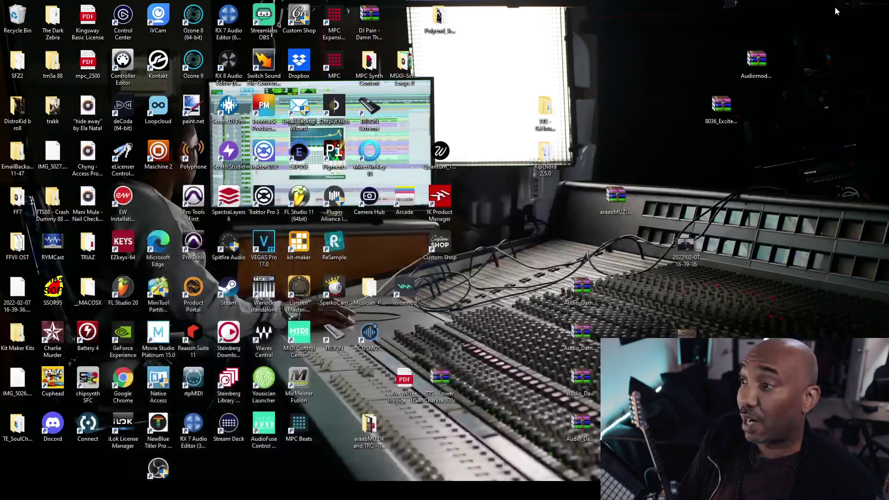
left_click(588, 288)
right_click(588, 288)
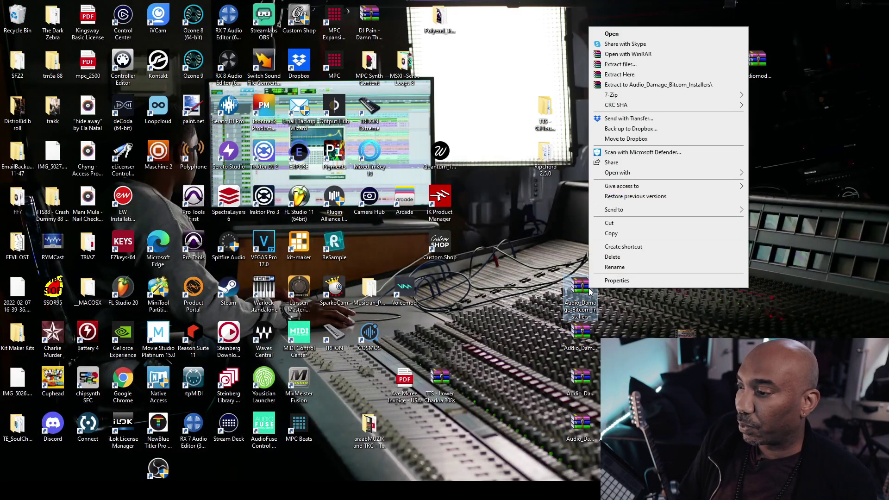
left_click(513, 263)
left_click_drag(587, 287, 17, 17)
Extract the Audio_Damage_Discord3_Installers zip onto the desktop with Extract Here
left_click_drag(579, 336, 545, 276)
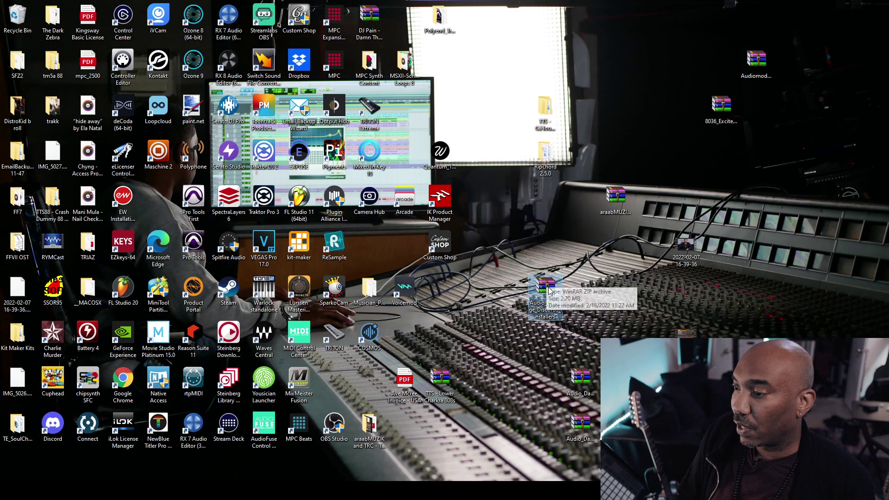
right_click(548, 286)
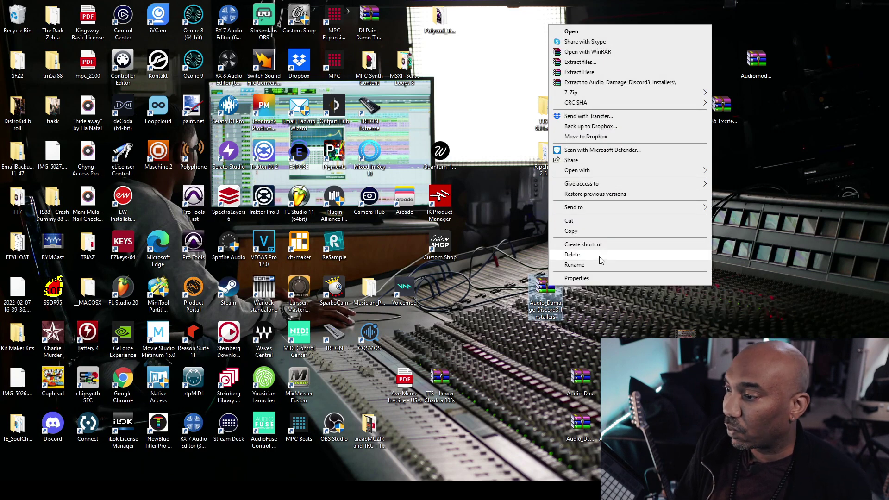
left_click(601, 72)
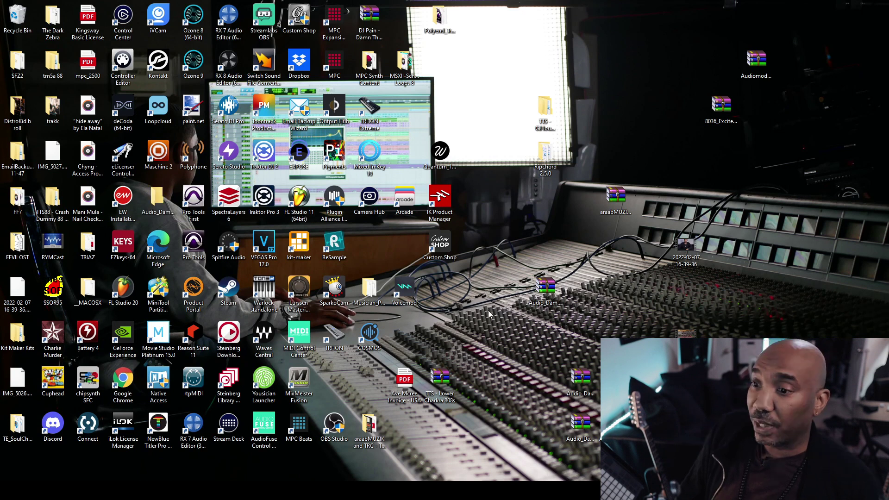
Launch Windows_Discord3_112_Installer from the extracted folder and allow it through UAC
double_click(155, 203)
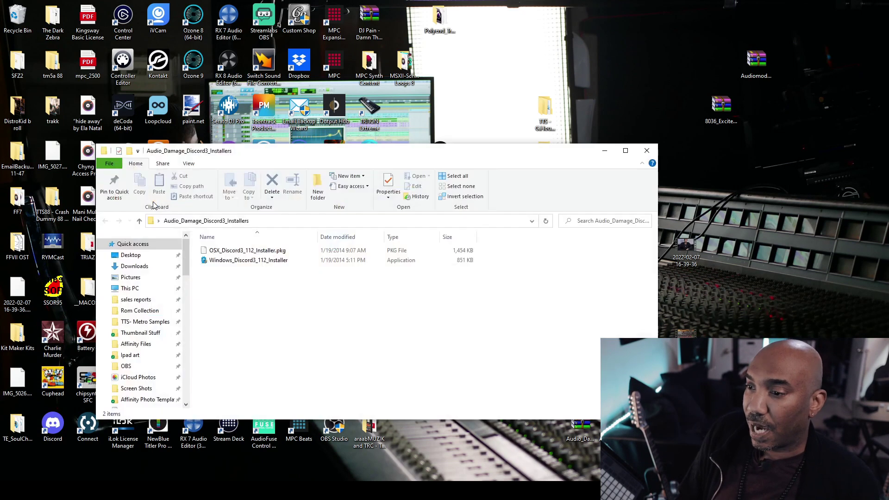
left_click(265, 260)
double_click(265, 261)
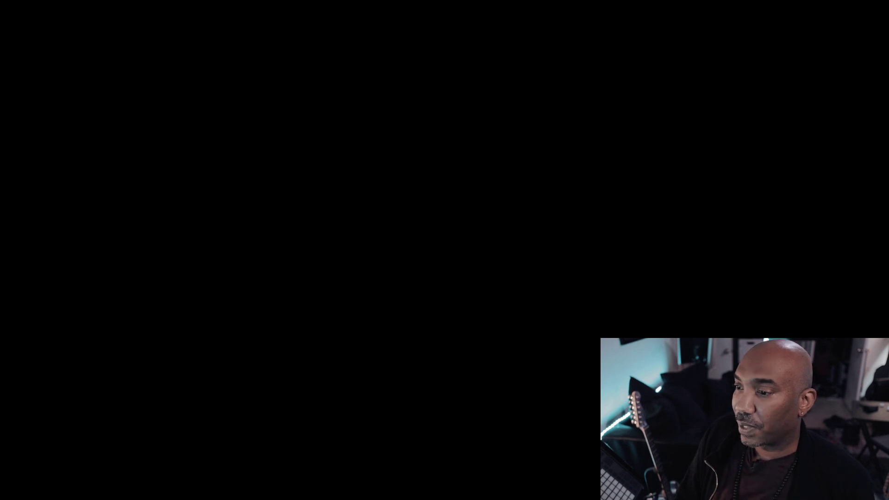
left_click(390, 307)
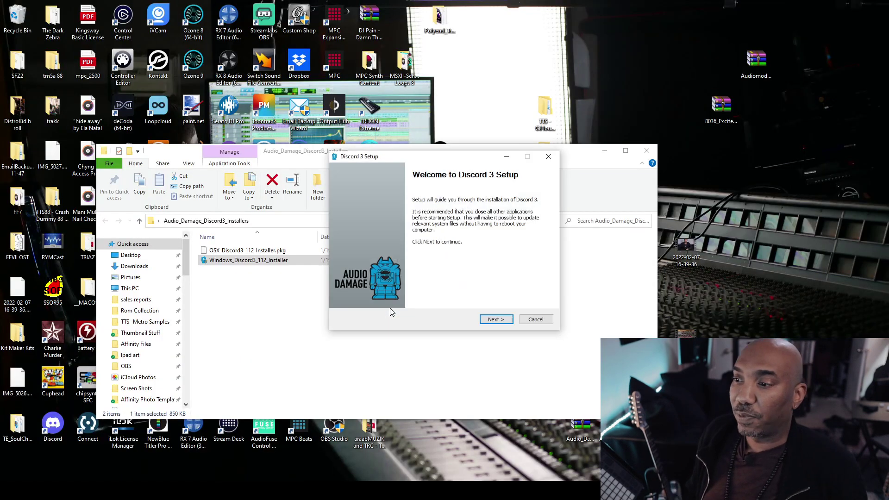
Complete the Discord 3 setup: Next, I Agree, Install, Next, Finish
left_click(491, 320)
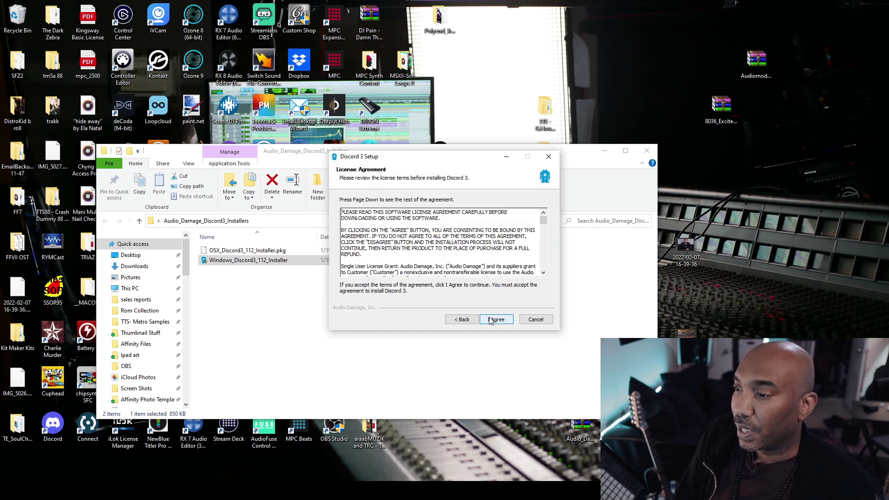
left_click(491, 320)
left_click(491, 320)
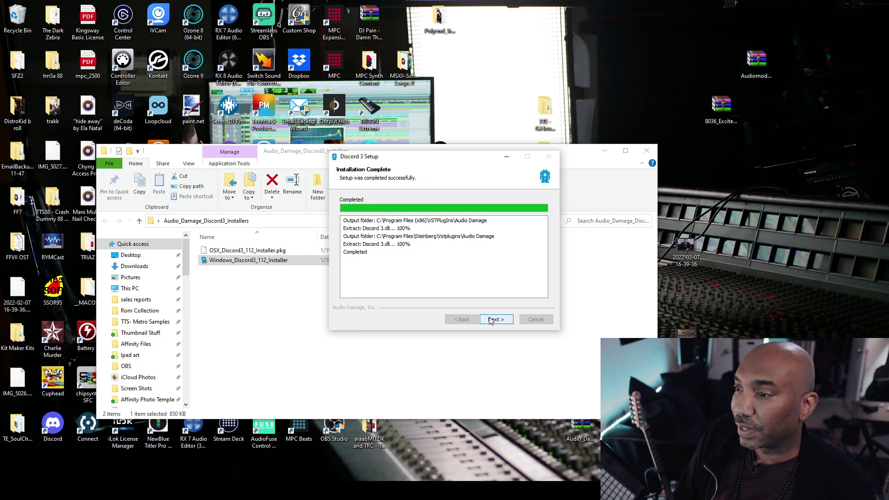
left_click(491, 319)
left_click(496, 320)
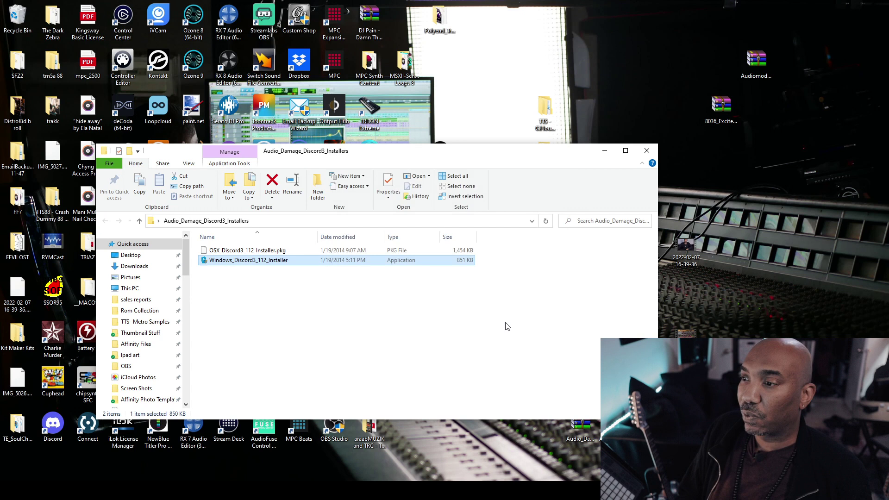
Minimize the folder window and play, then stop, the FL Studio project
left_click(605, 153)
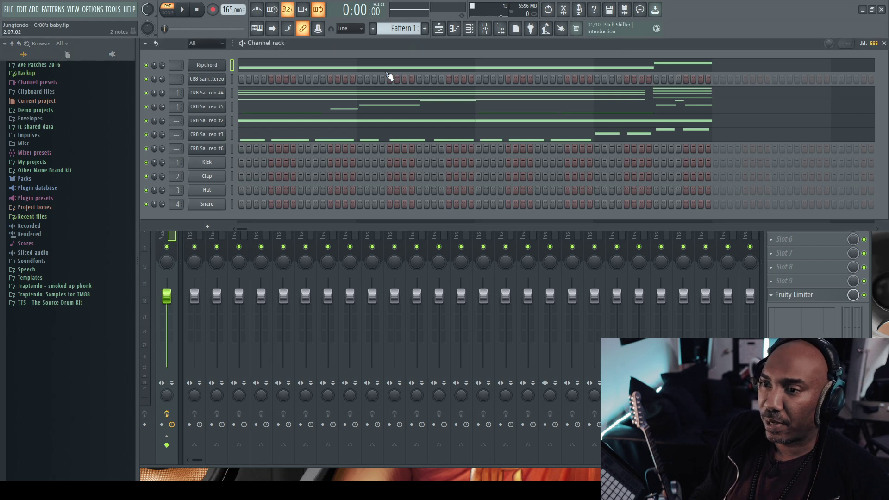
left_click(183, 10)
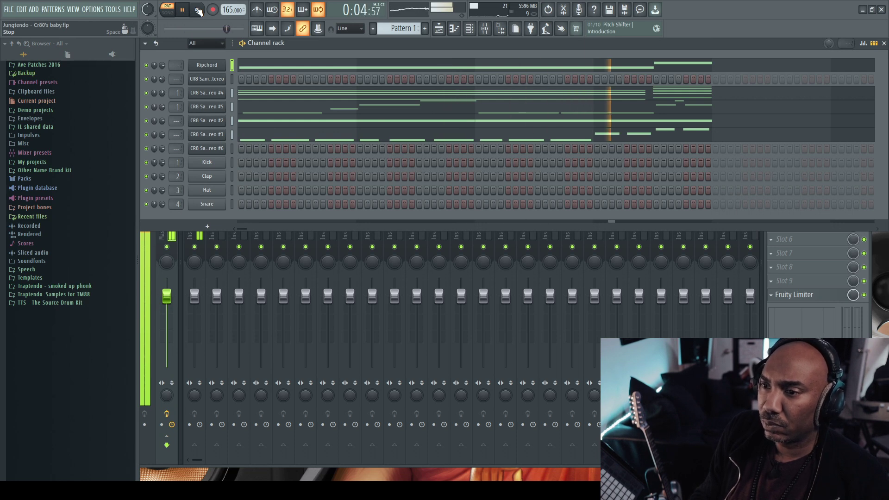
left_click(198, 10)
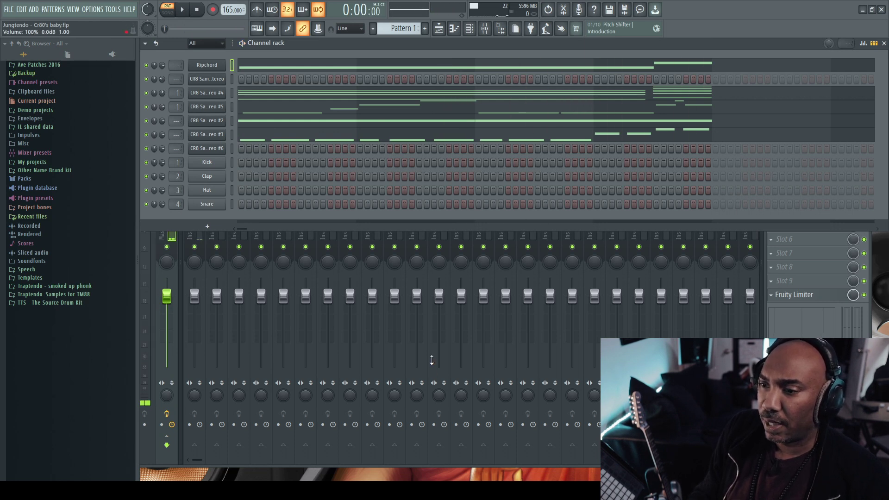
Open the Mixer with F9 and set CR8 Sampler #4's mixer track to 2
key("F9")
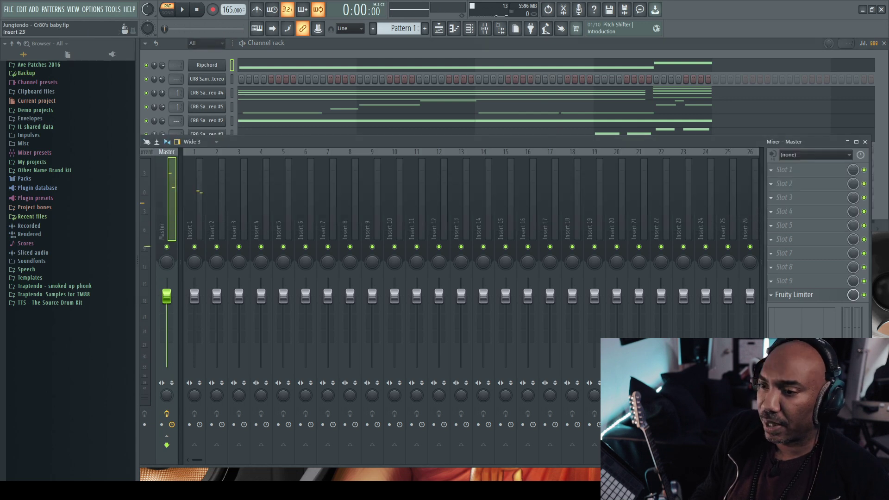
left_click_drag(265, 142, 300, 147)
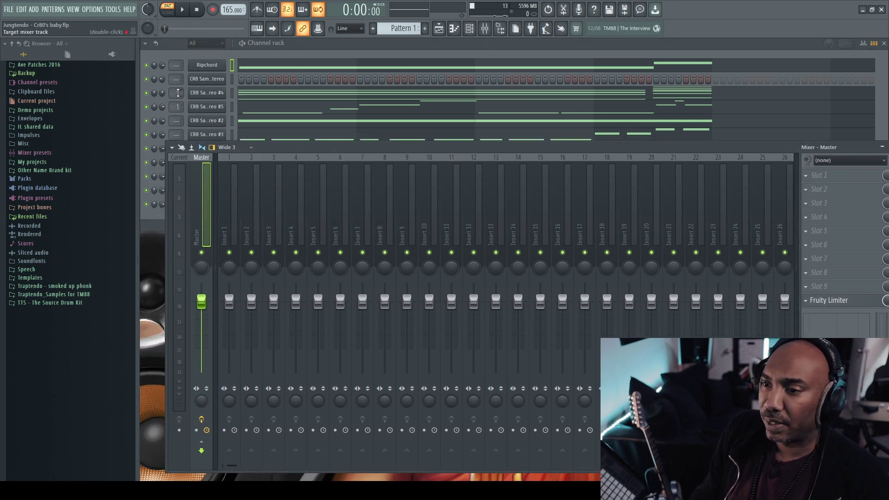
left_click(178, 92)
left_click_drag(177, 92, 178, 87)
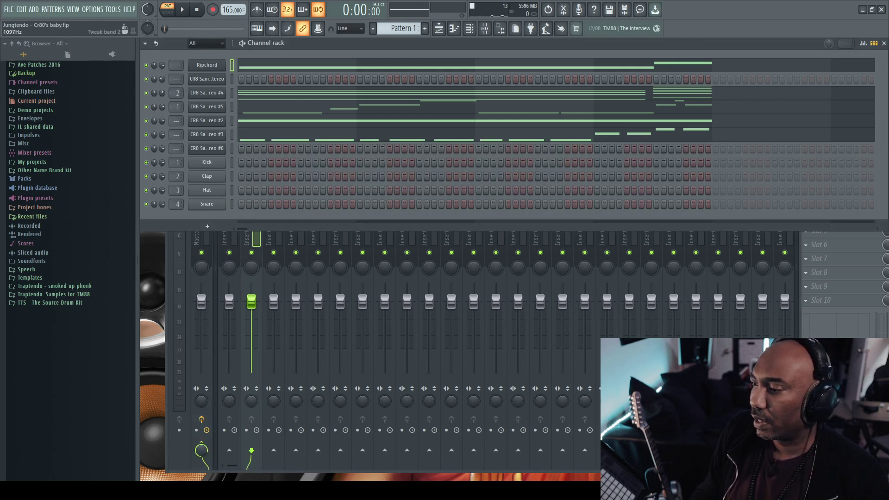
left_click(429, 290)
Close the CR8 Sampler Stereo #4 window and pick an effect for Insert 2's Slot 1
left_click(214, 94)
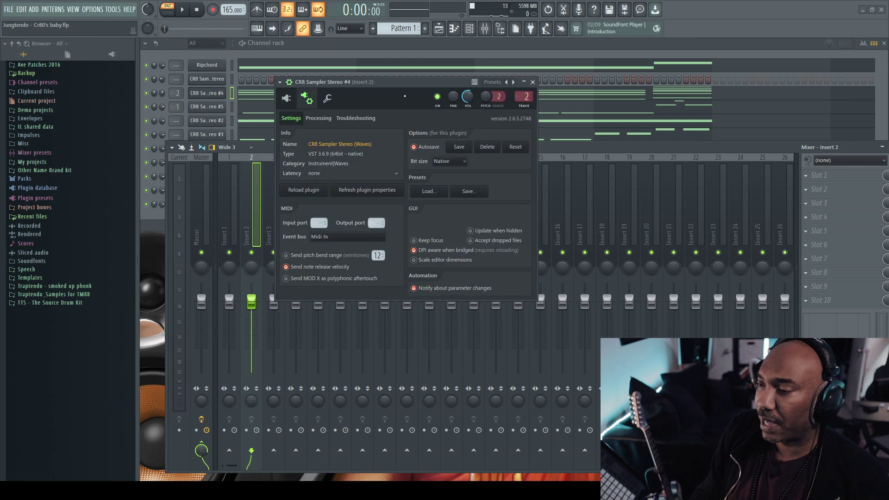
left_click(306, 98)
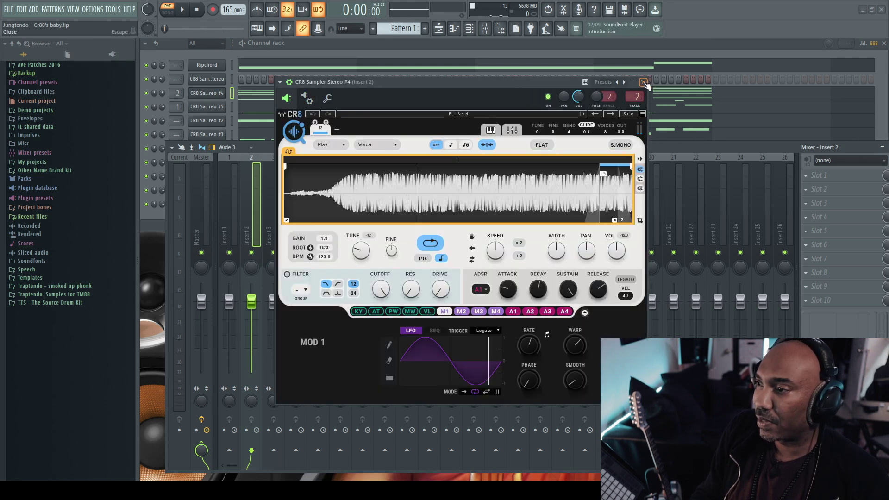
left_click(644, 82)
left_click(809, 177)
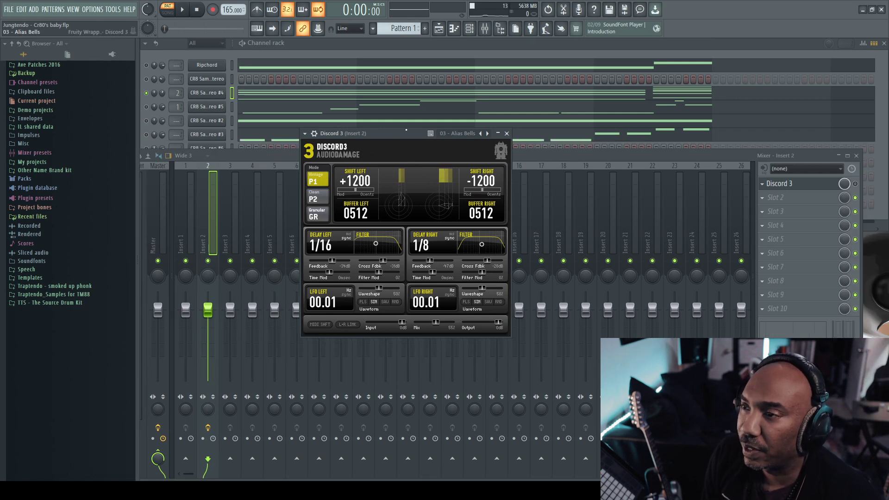
Play and stop the project, then open Discord 3 in a detached plugin window
key("space")
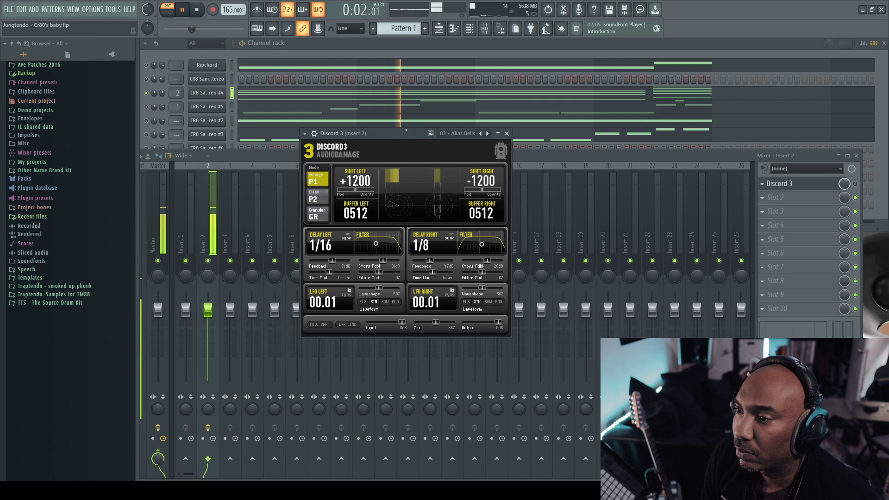
key("space")
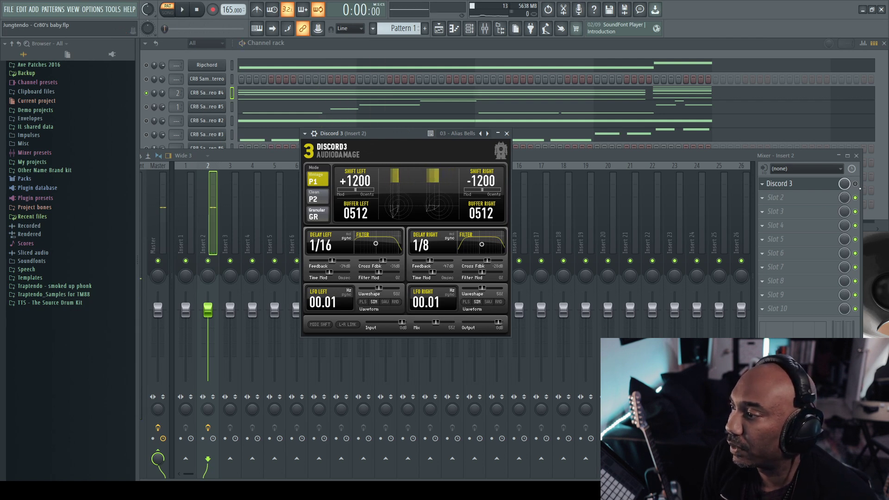
left_click(858, 187)
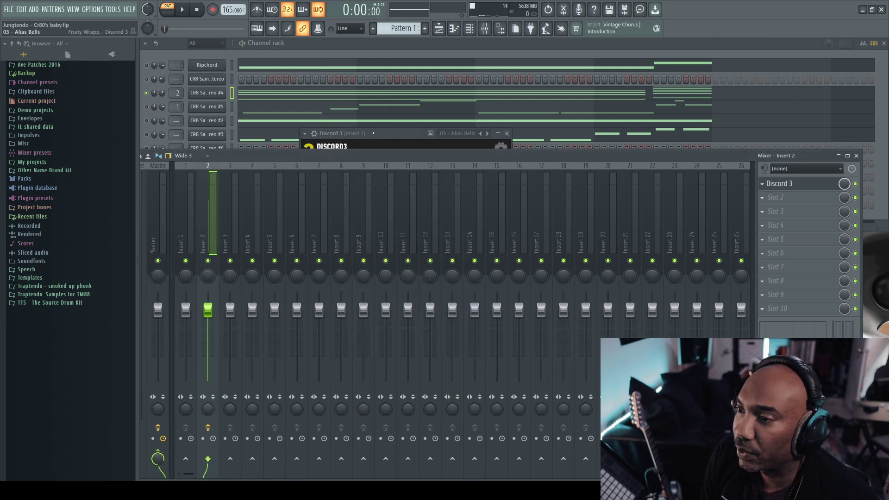
left_click(305, 134)
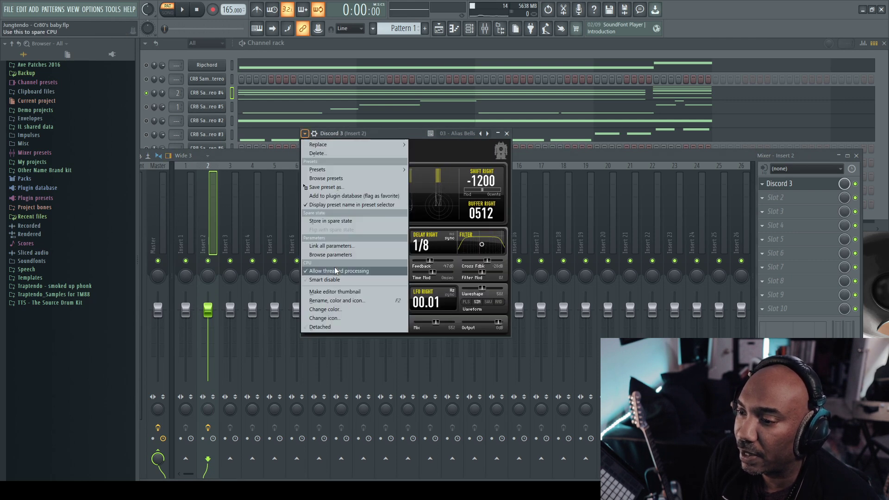
left_click(341, 328)
Play the song and step Discord 3's presets from Rattletrap through to Stutter Rhythm
key("space")
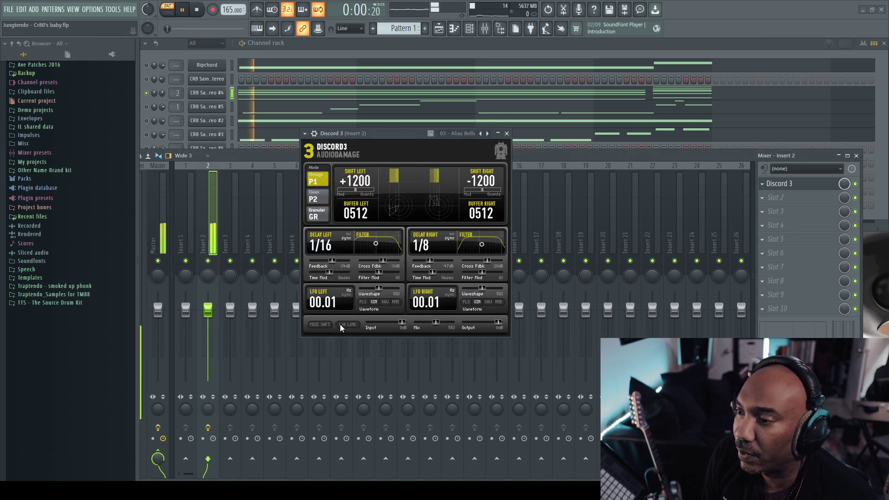
left_click(489, 134)
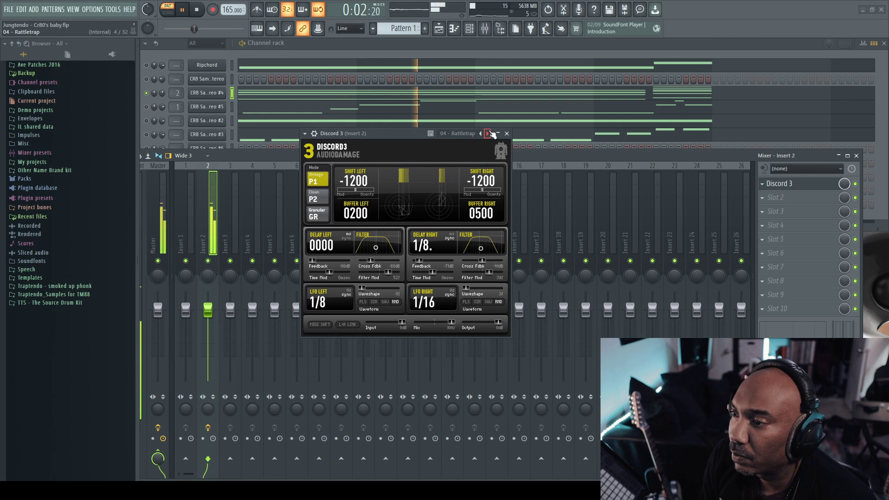
left_click(489, 133)
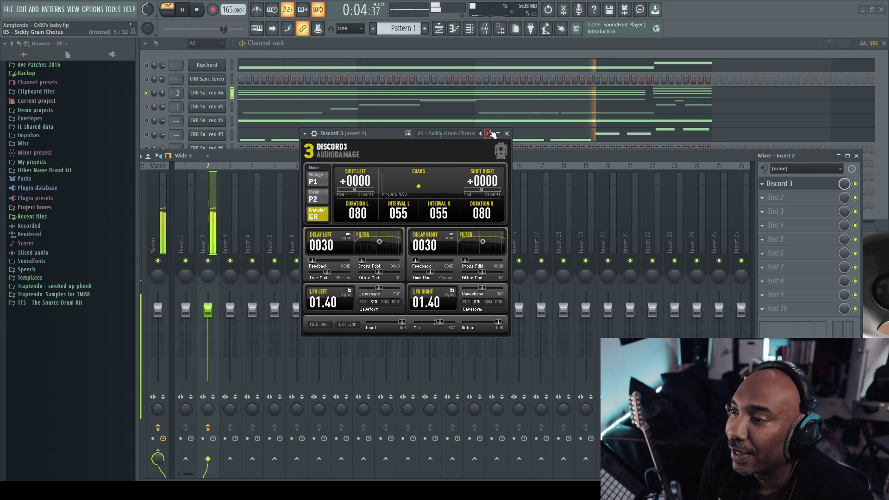
left_click(489, 133)
left_click(489, 133)
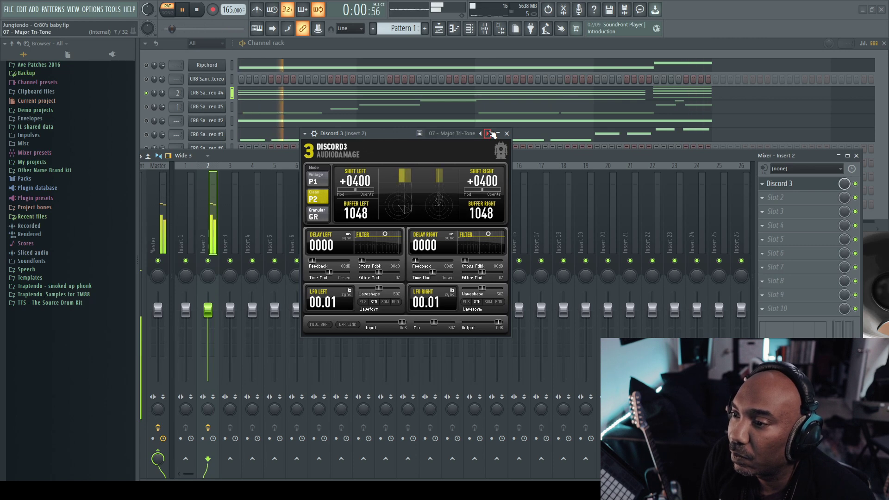
left_click(489, 133)
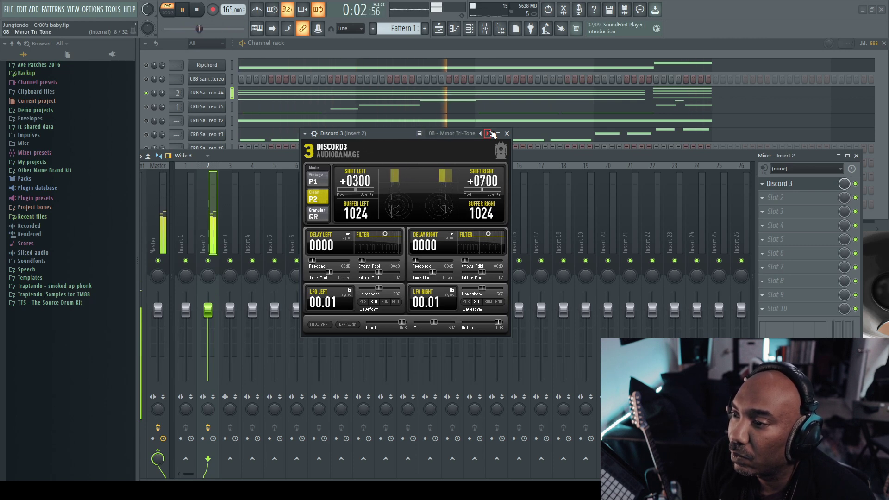
left_click(489, 133)
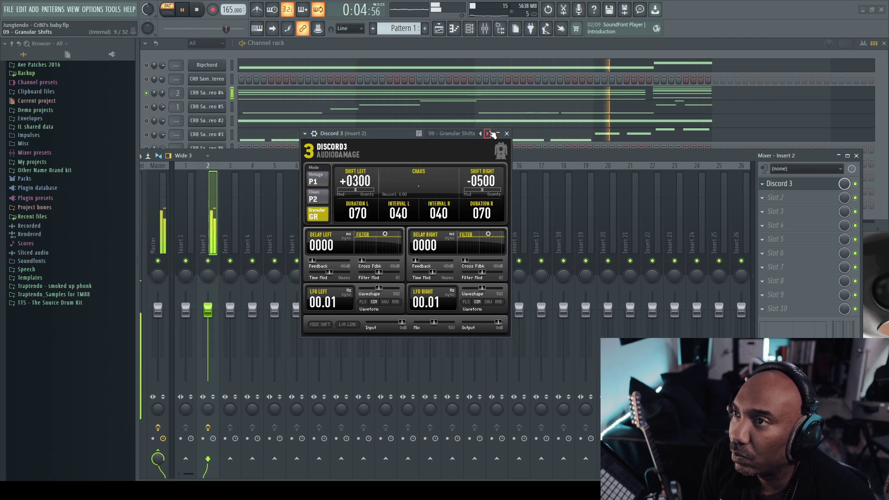
left_click(489, 133)
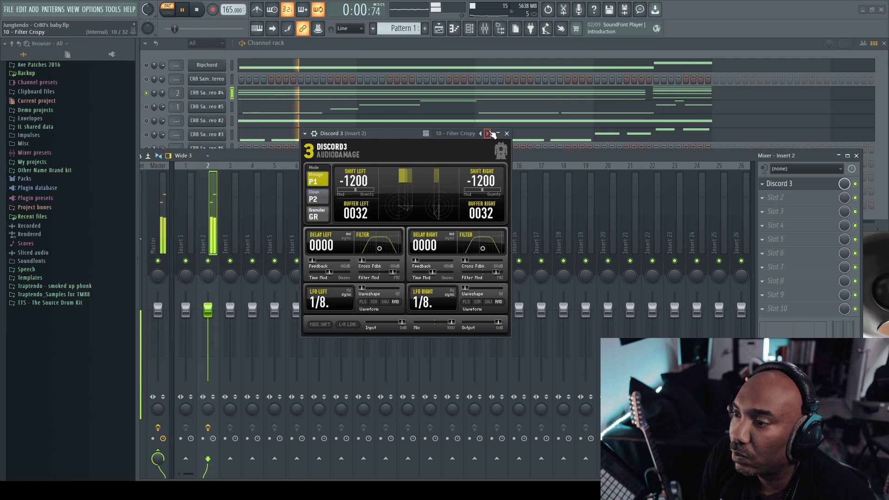
left_click(489, 133)
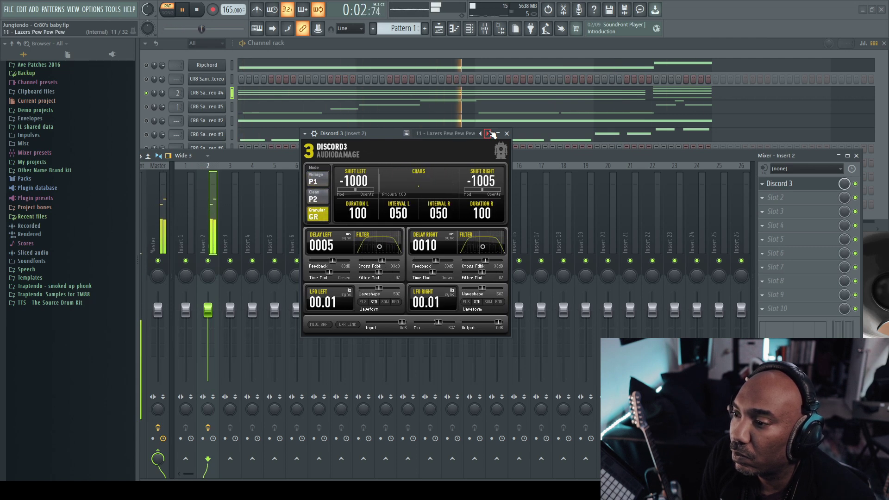
left_click(489, 133)
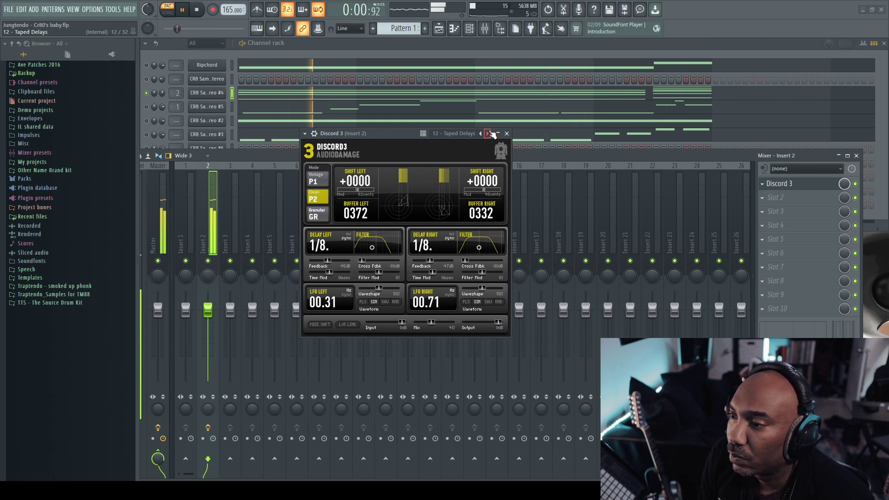
left_click(489, 134)
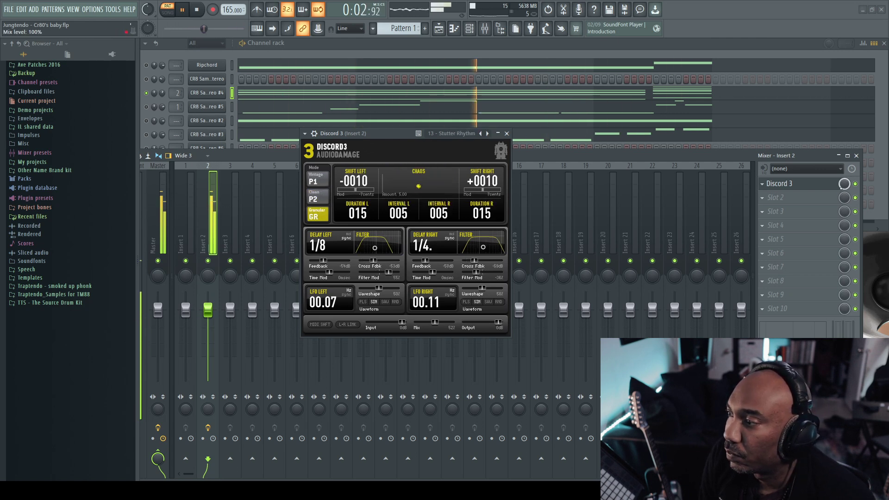
Set Discord 3's mix to 100% and lower Insert 2's volume to about 80%
left_click_drag(197, 29, 172, 29)
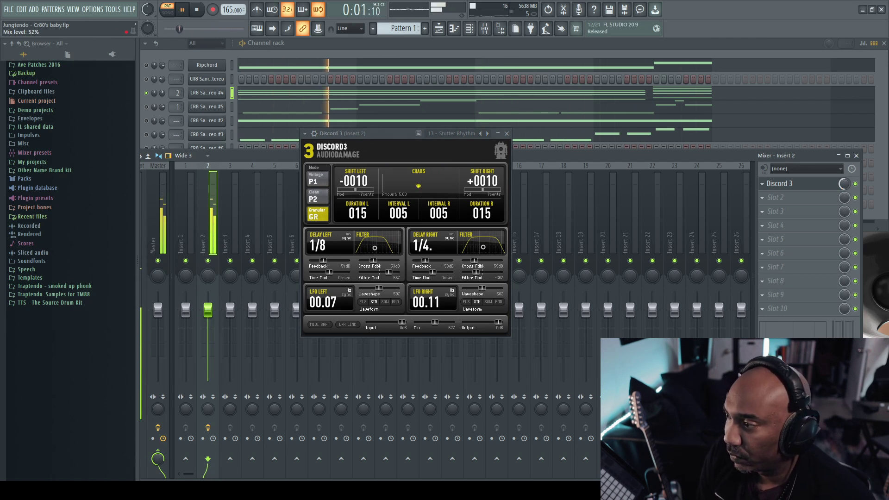
left_click_drag(844, 183, 844, 167)
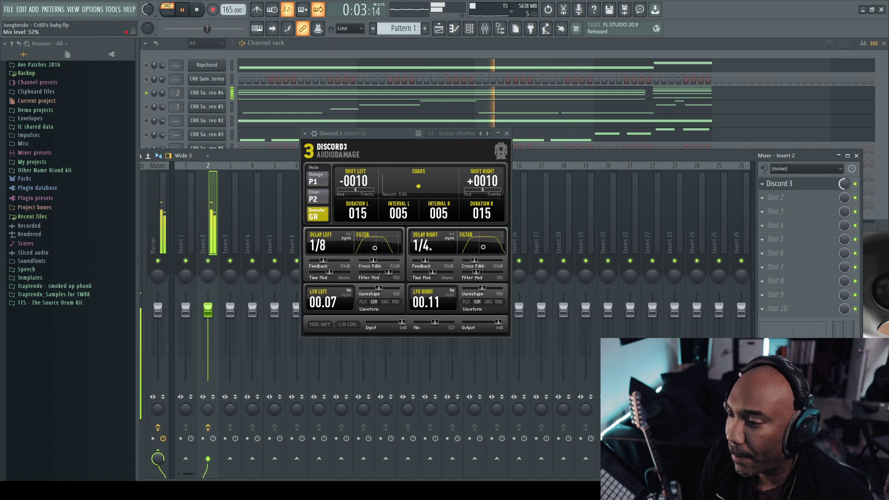
left_click_drag(434, 322, 451, 321)
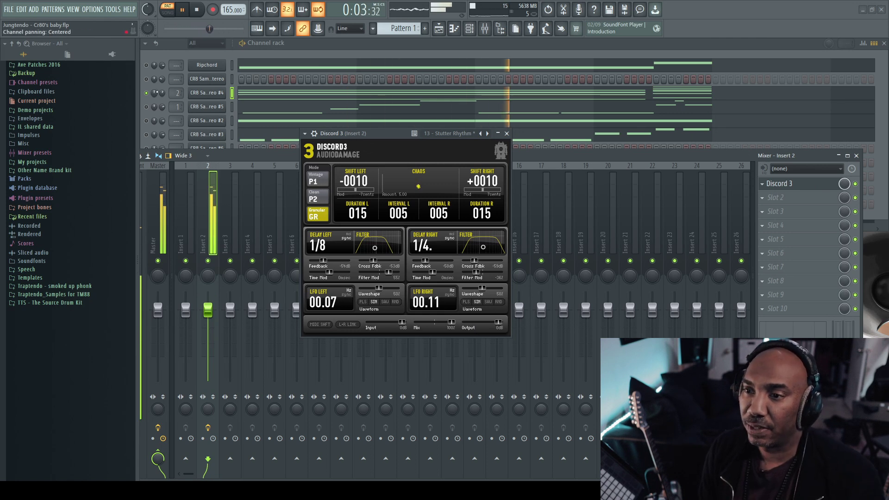
left_click(151, 99)
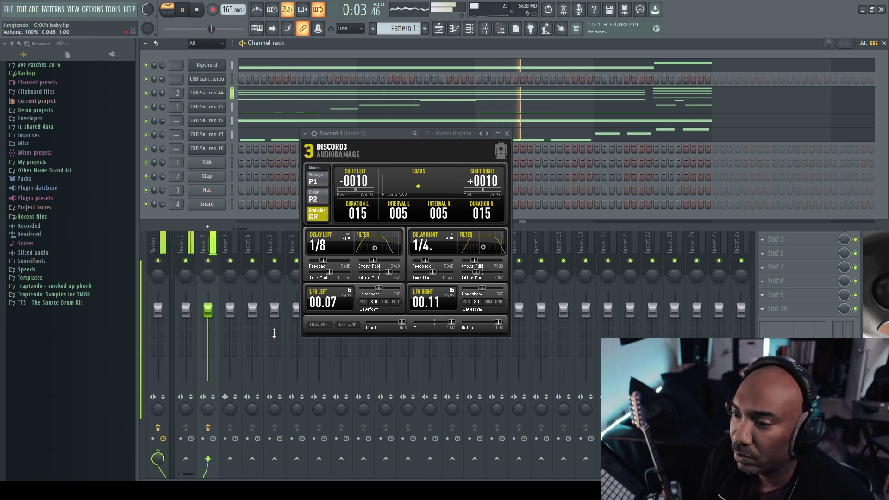
left_click_drag(214, 310, 213, 327)
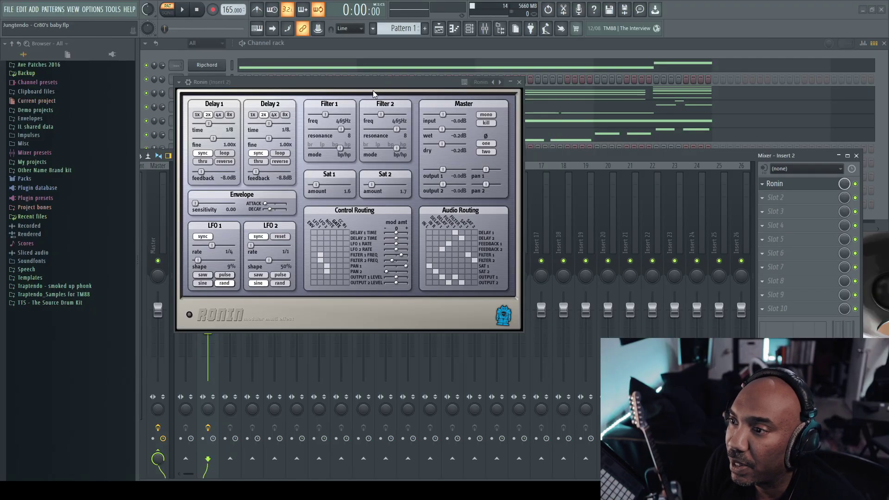
Play the song through Ronin's Basic Sync, S+H Gate, Machine Shop and Envelope Stomp presets
left_click_drag(368, 83, 476, 99)
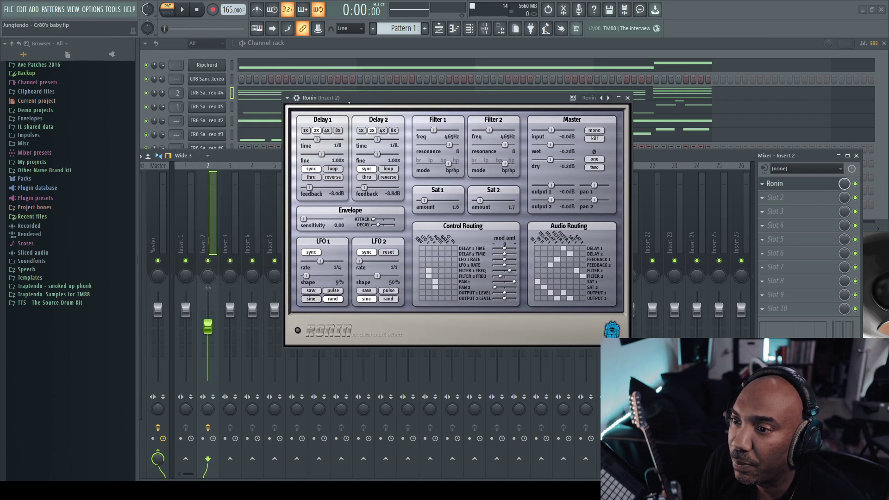
left_click(147, 93)
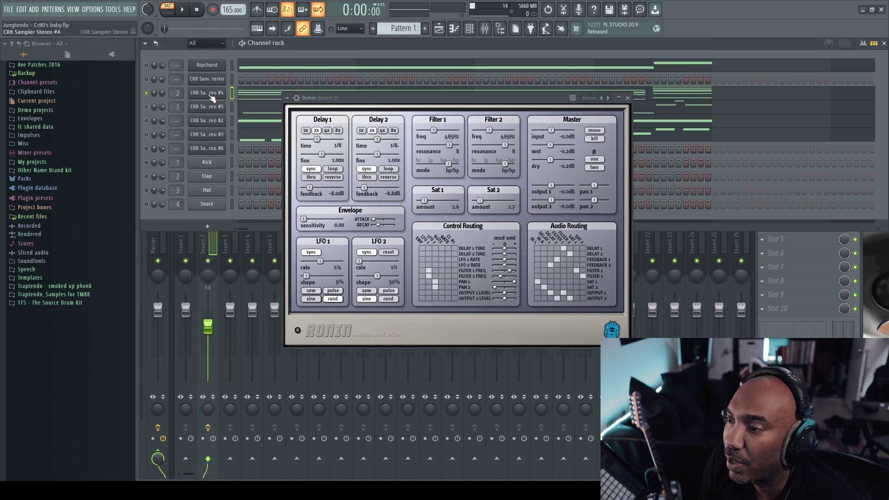
key("space")
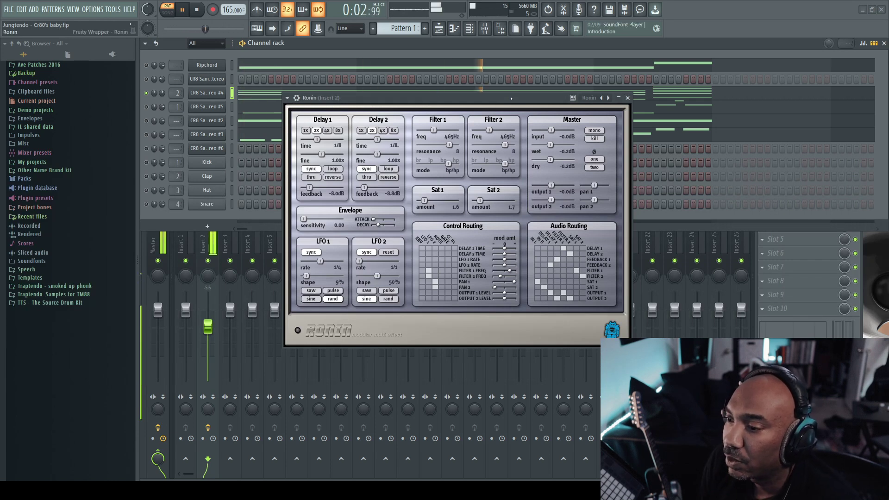
left_click(608, 98)
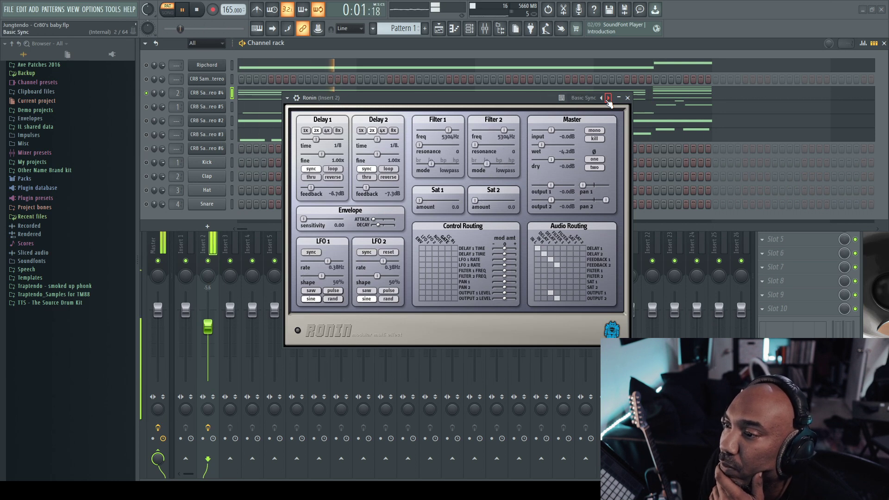
left_click(607, 98)
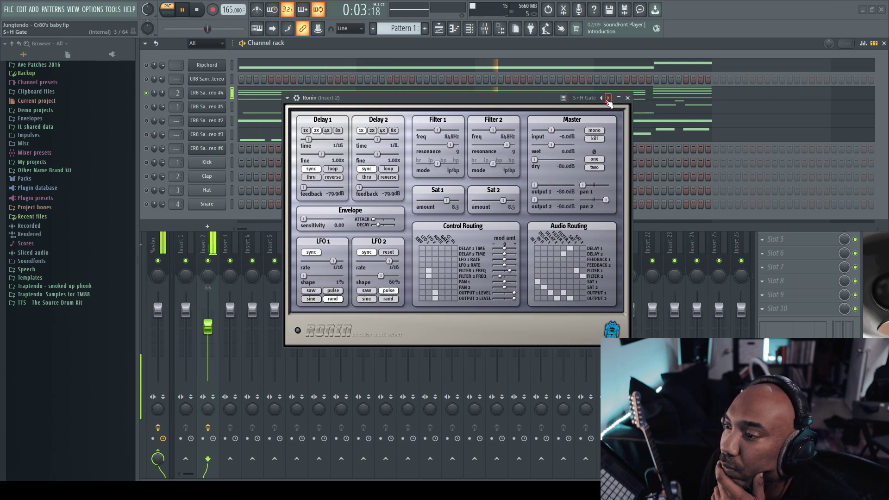
left_click(608, 98)
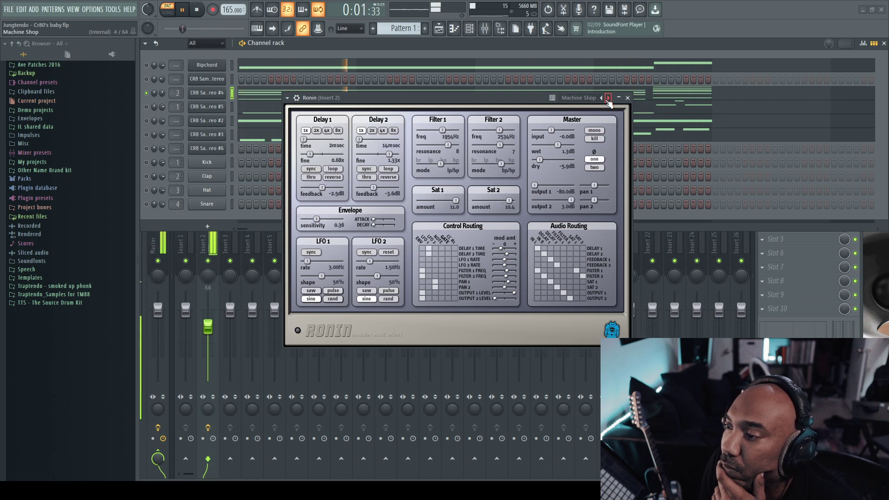
left_click(608, 98)
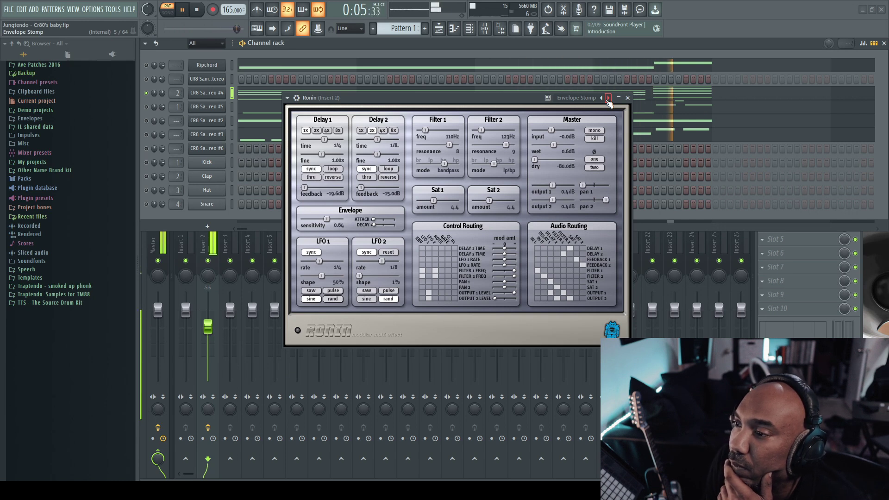
key("space")
Step Ronin from Barking Penguin to Galloping Gertie, then close its window
left_click_drag(464, 98, 345, 81)
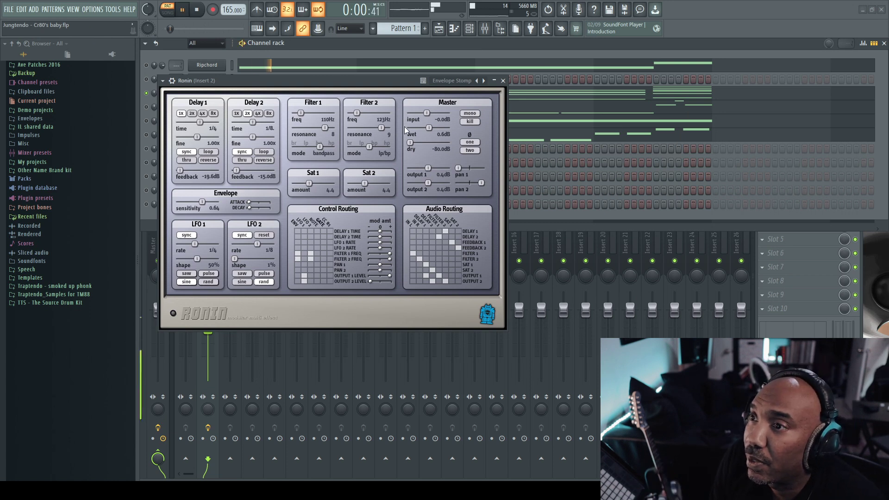
left_click(483, 81)
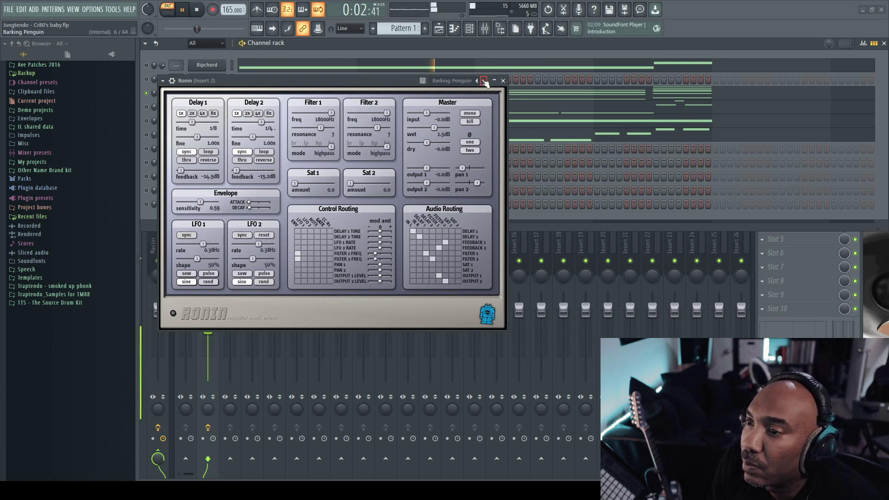
left_click(484, 81)
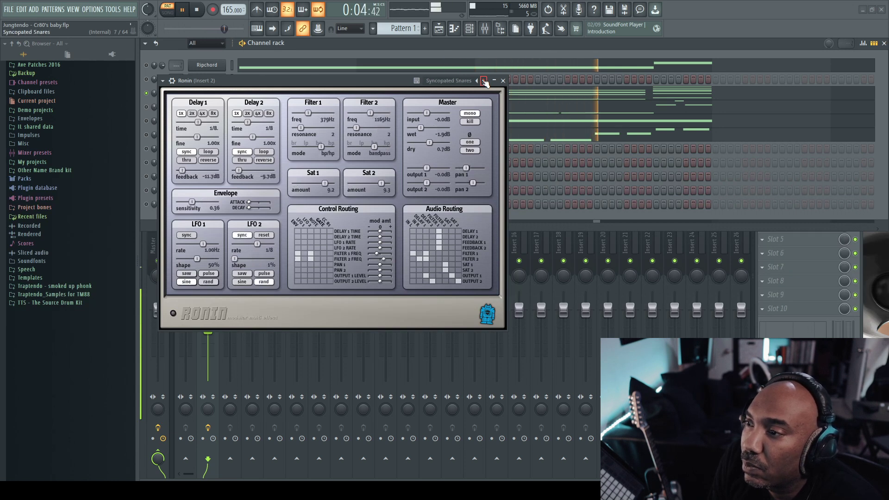
left_click(483, 81)
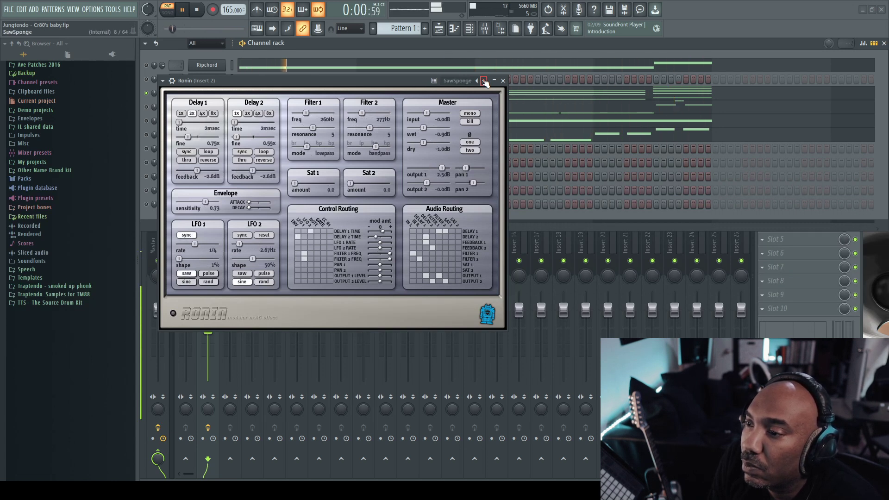
left_click(484, 81)
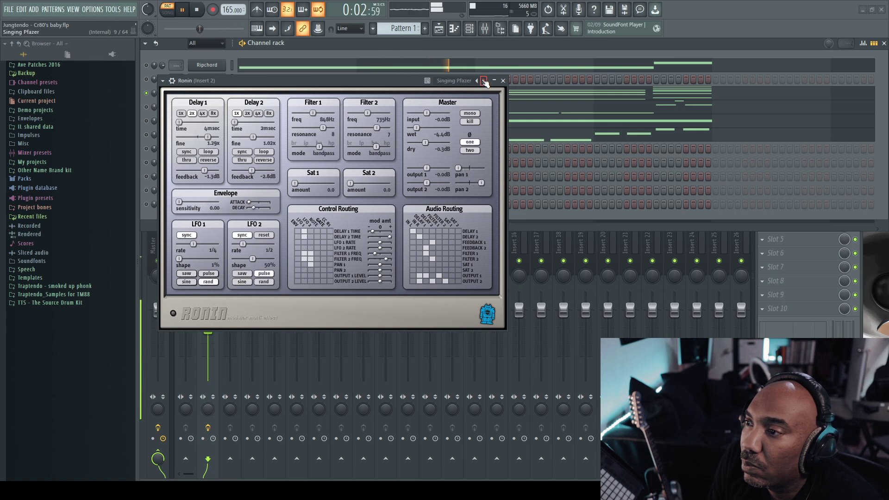
left_click(484, 81)
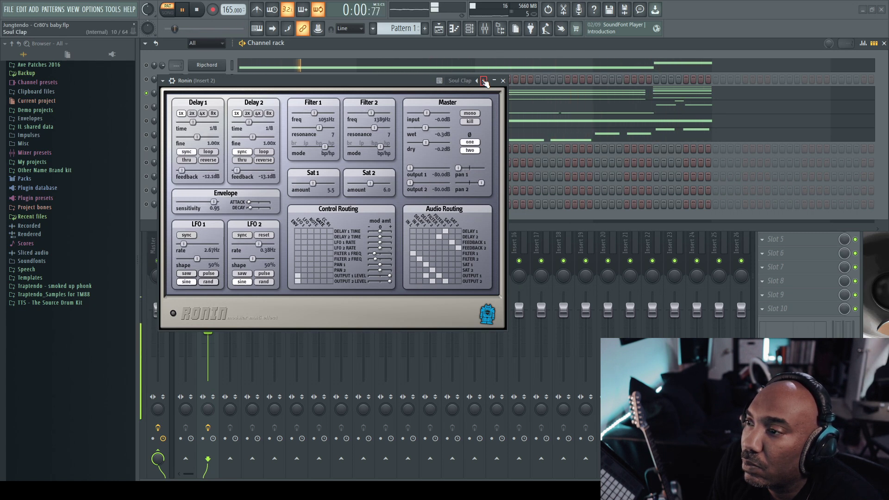
left_click(484, 81)
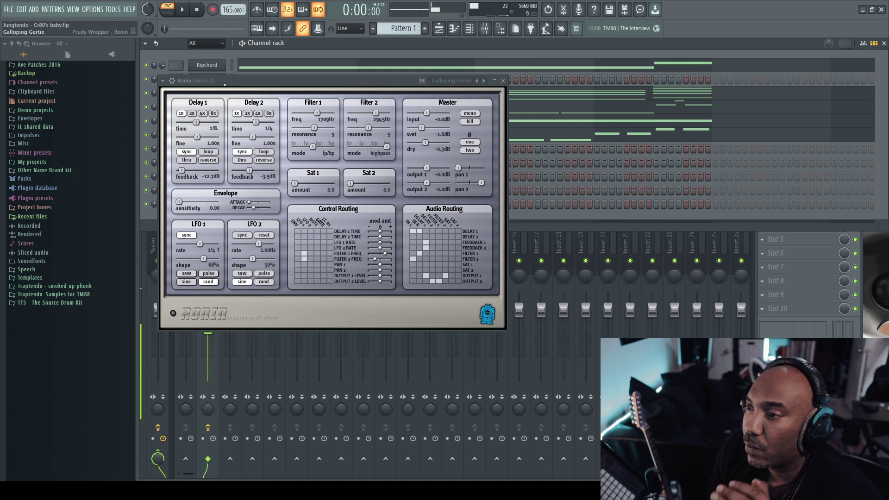
left_click(505, 80)
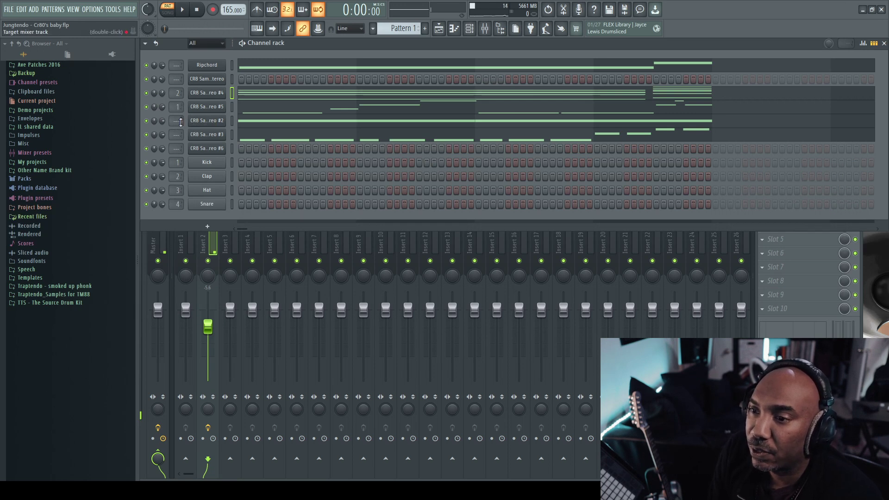
Route CR8 Sampler Stereo #2 to free mixer track 5 in its channel settings
left_click(196, 123)
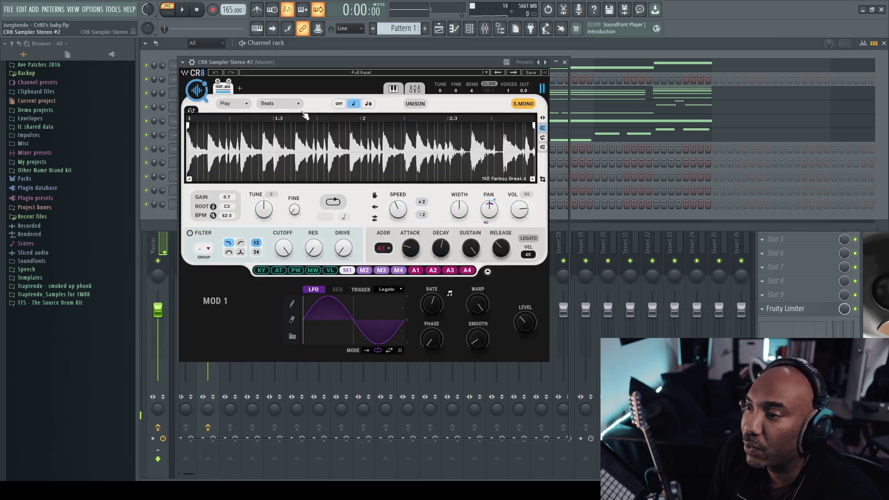
left_click(198, 65)
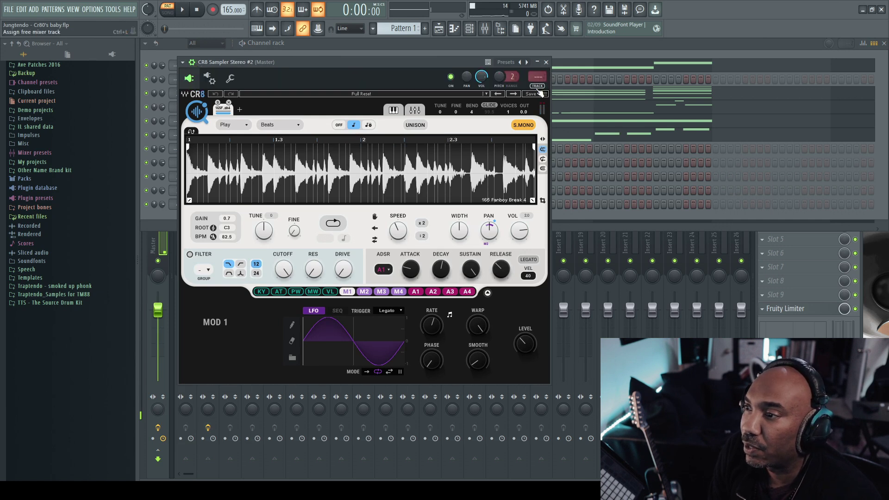
left_click(537, 90)
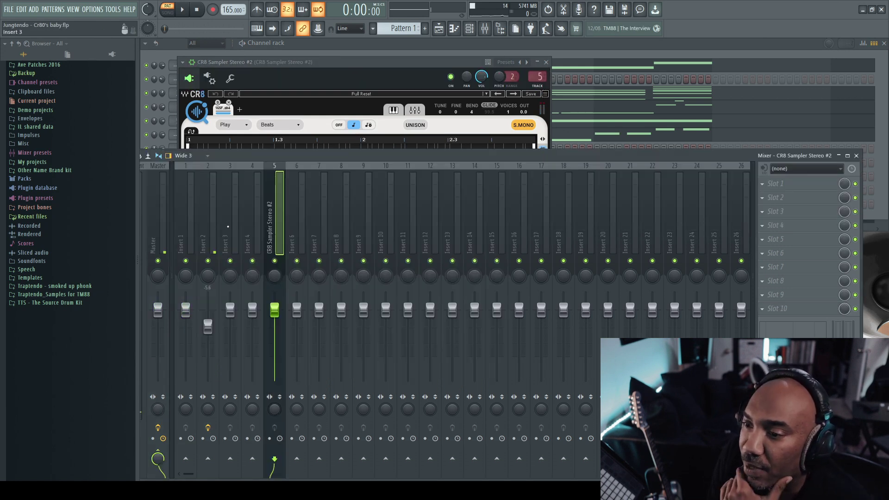
Copy the Ronin effect from Insert 2 onto Insert 5
left_click(227, 236)
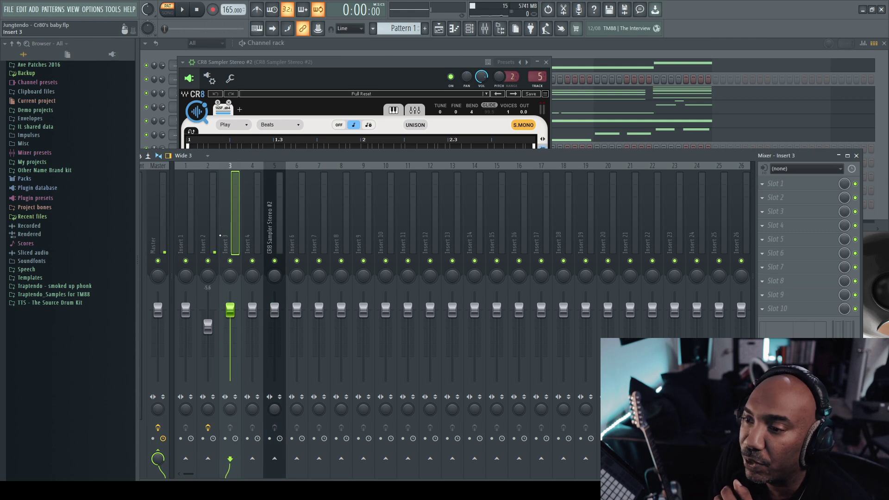
left_click(210, 233)
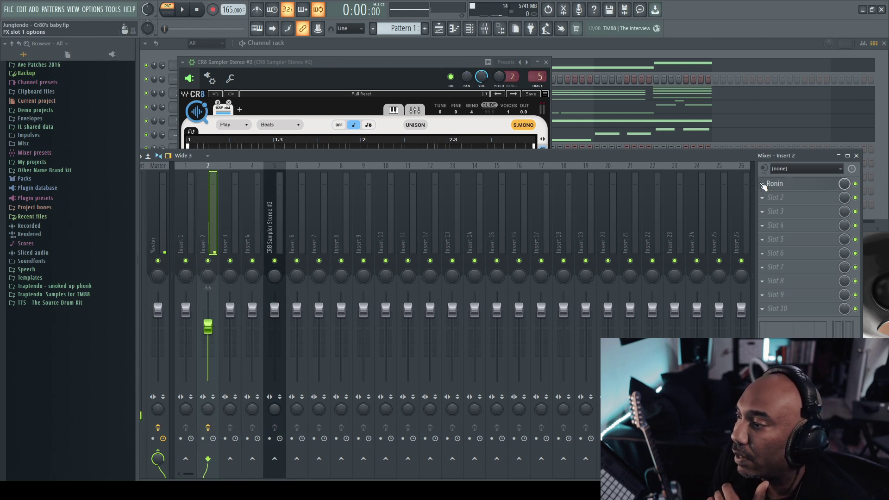
left_click(764, 185)
left_click_drag(794, 241, 629, 241)
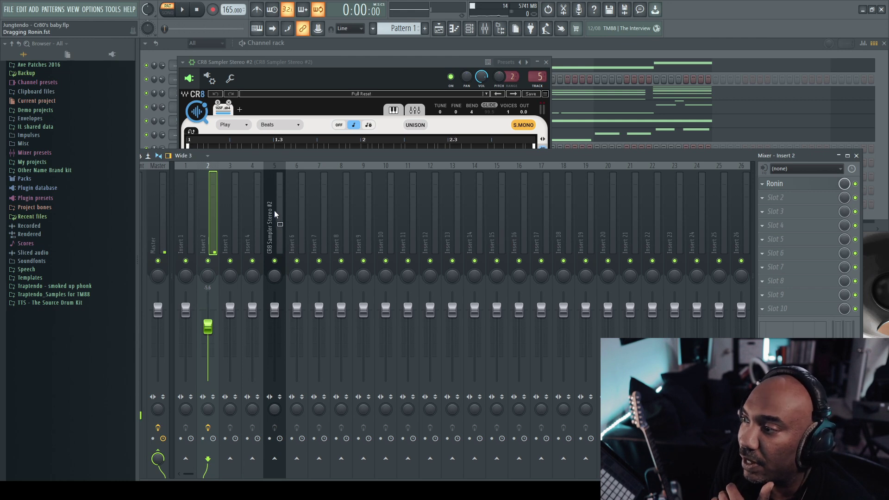
left_click_drag(275, 213, 277, 215)
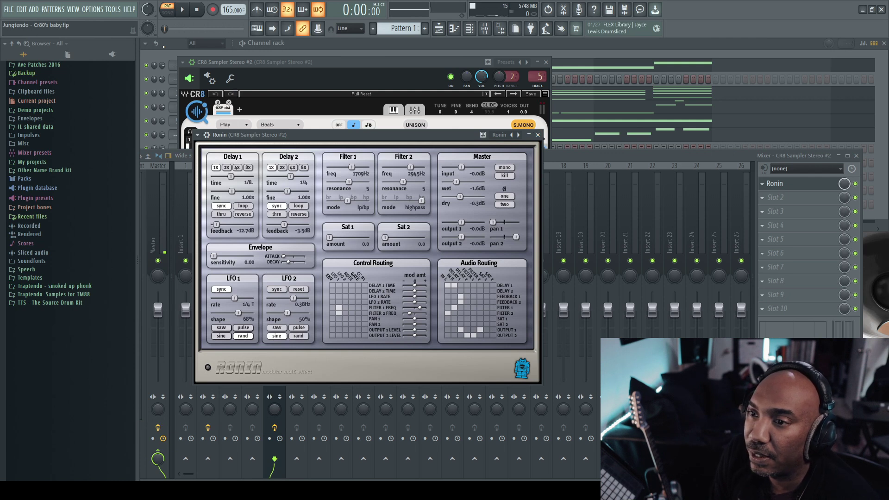
Play the beat while switching Ronin to Welcome To Ronin! and then Basic Sync
left_click(163, 46)
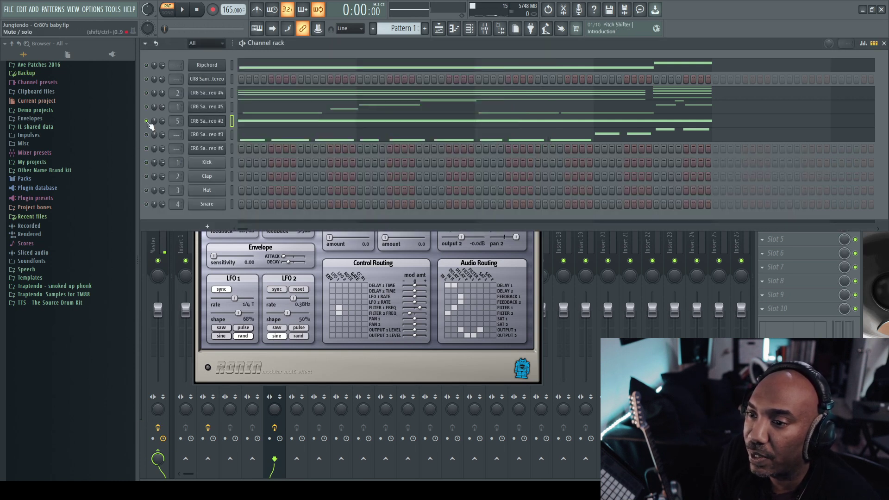
key("space")
left_click(350, 365)
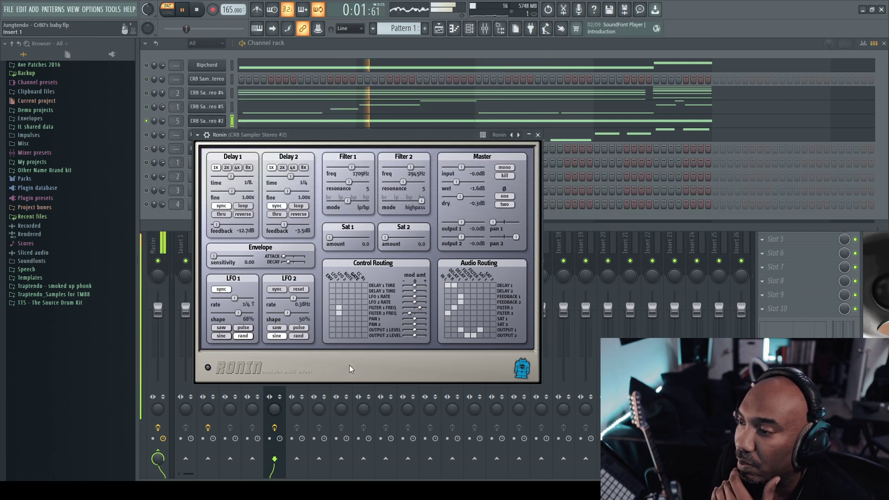
left_click(519, 135)
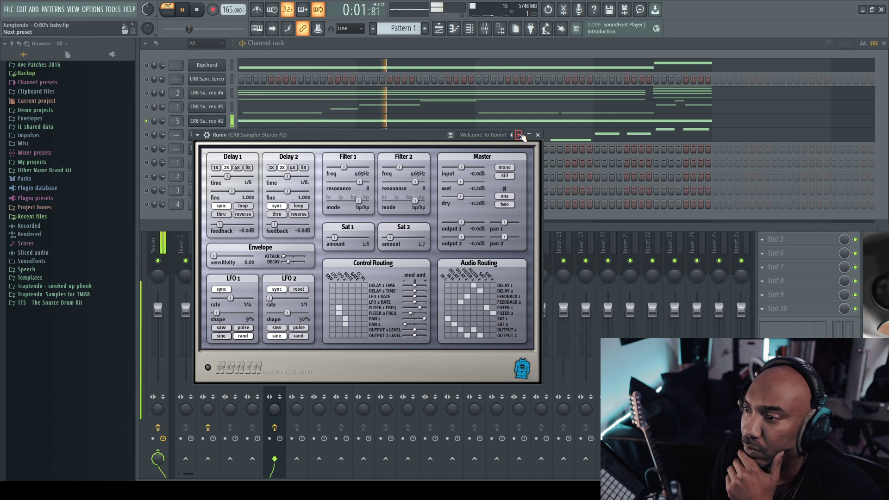
left_click(519, 136)
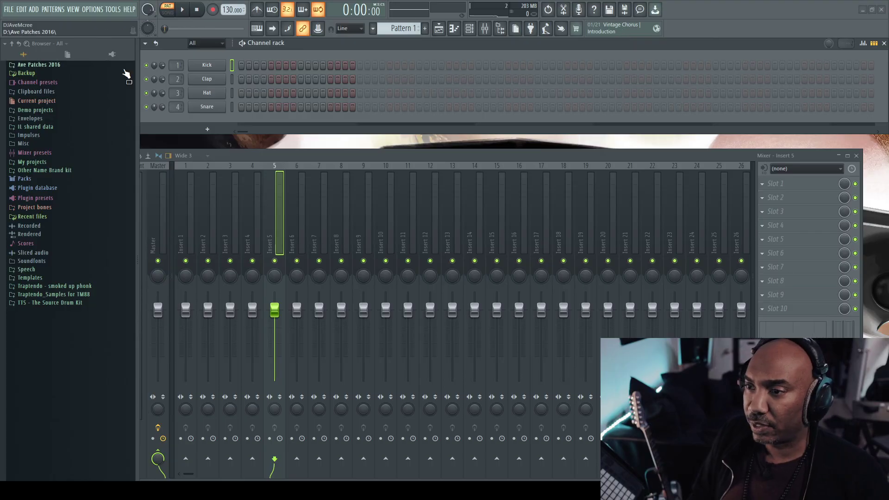
Insert Audio Damage's Tattoo synth into the Kick channel from its right-click menu
right_click(212, 65)
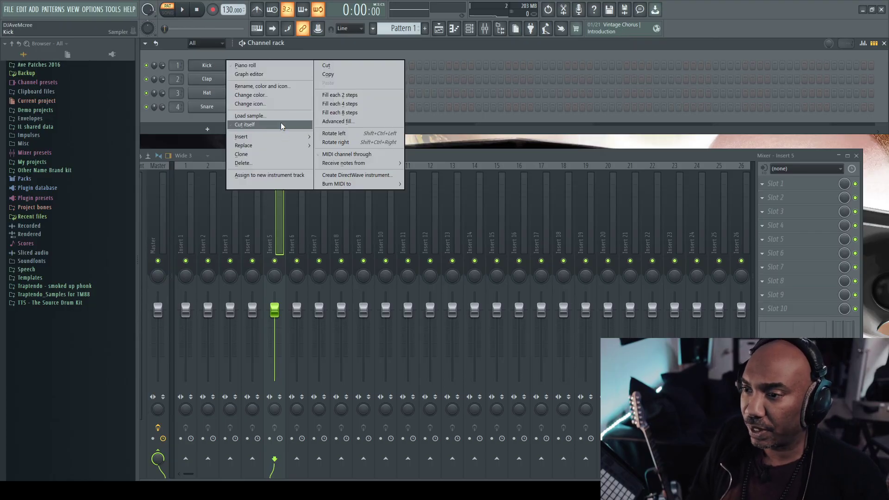
mouse_move(285, 138)
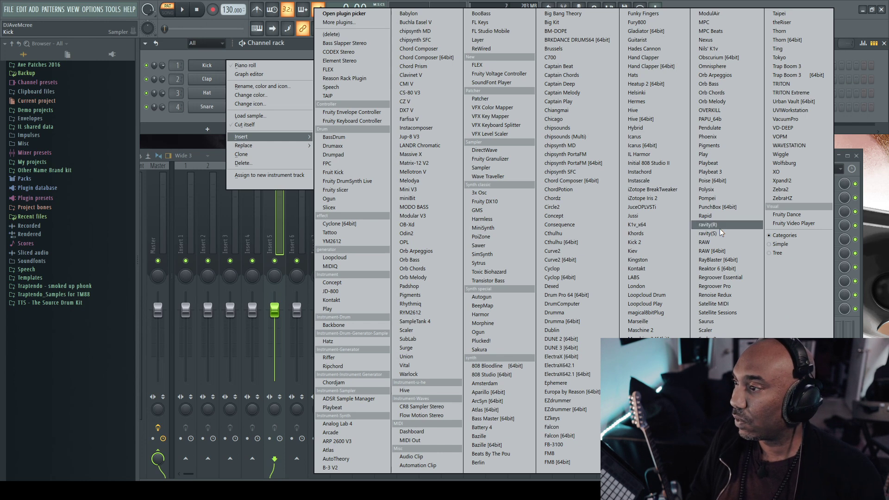
left_click(330, 232)
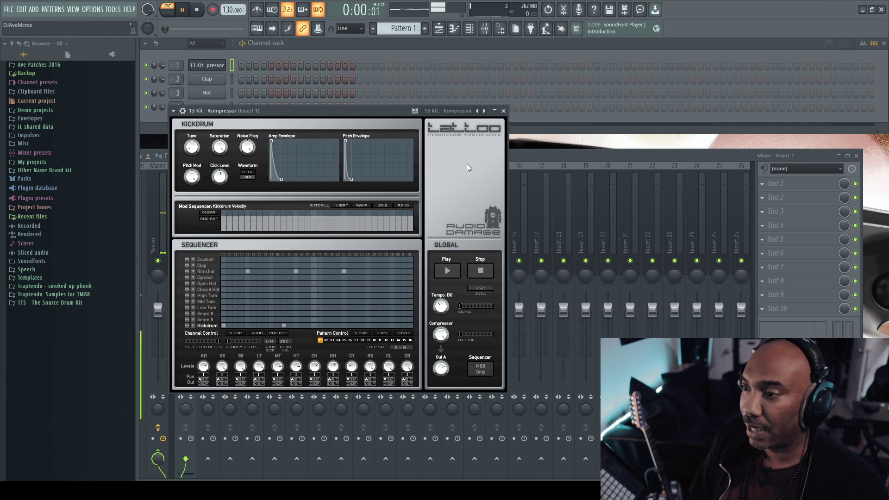
Stop playback and advance Tattoo to the 14 Kit - Oddities preset
left_click(199, 12)
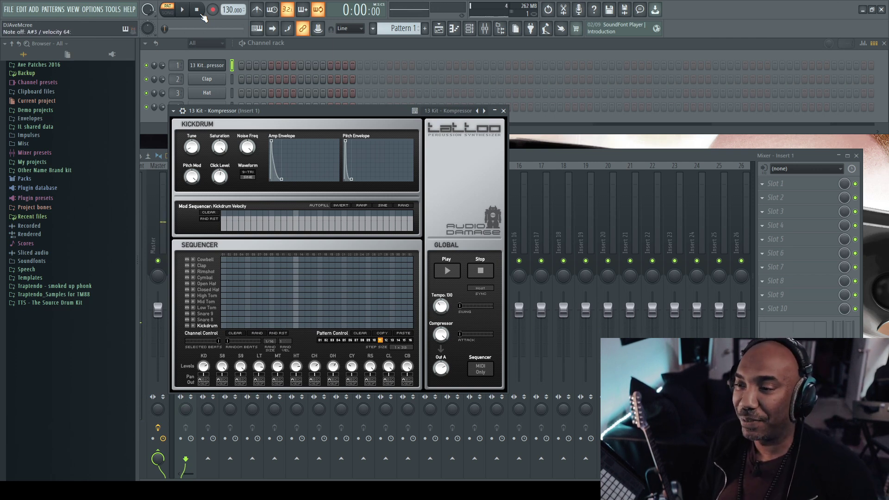
left_click(484, 111)
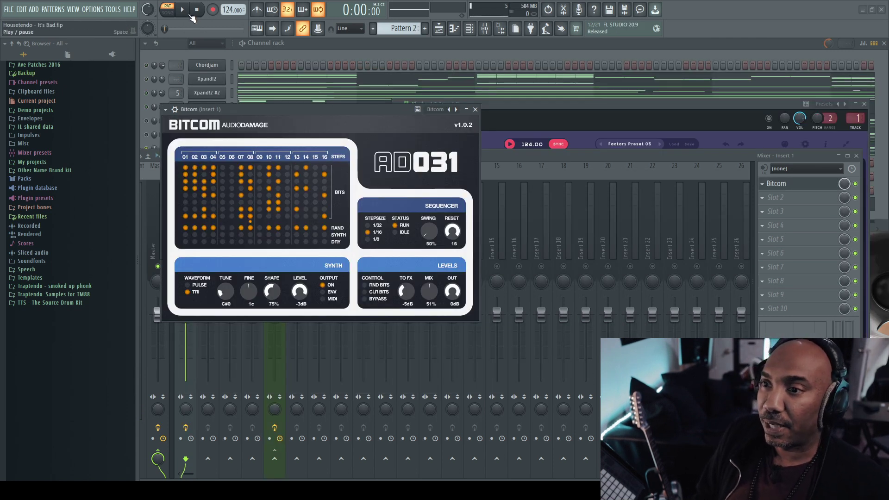
Bring up the mixer and detach the Bitcom plugin window so it stays visible
left_click(856, 184)
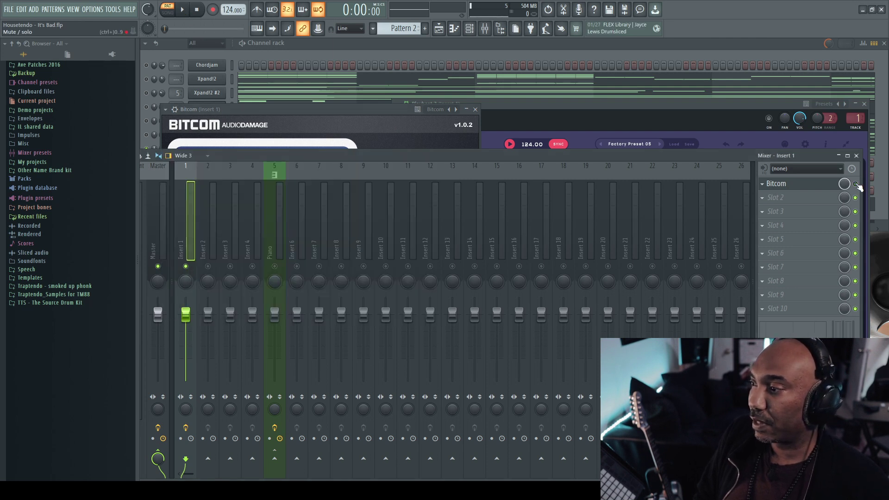
left_click(168, 110)
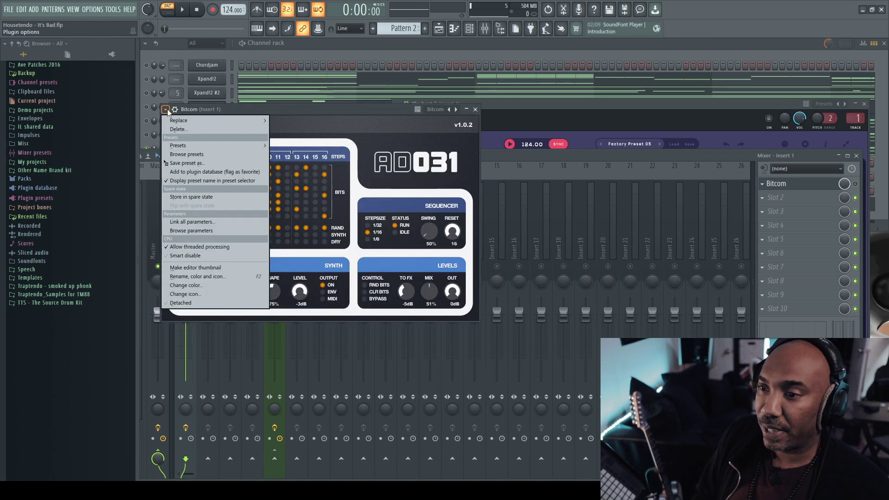
left_click(205, 304)
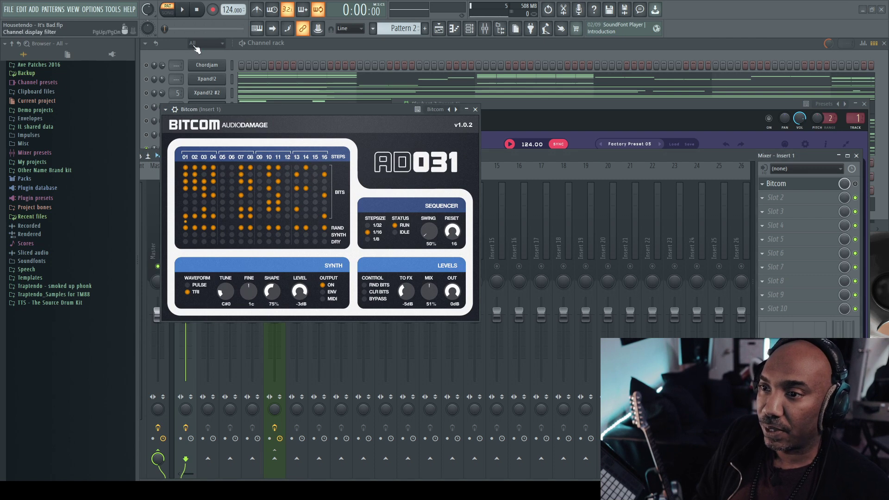
Play the song and step Bitcom through 01-Add A Little Bit, 02-BITS, 03-Beeping Bits, 04-Dancehall Bitgate
left_click(182, 10)
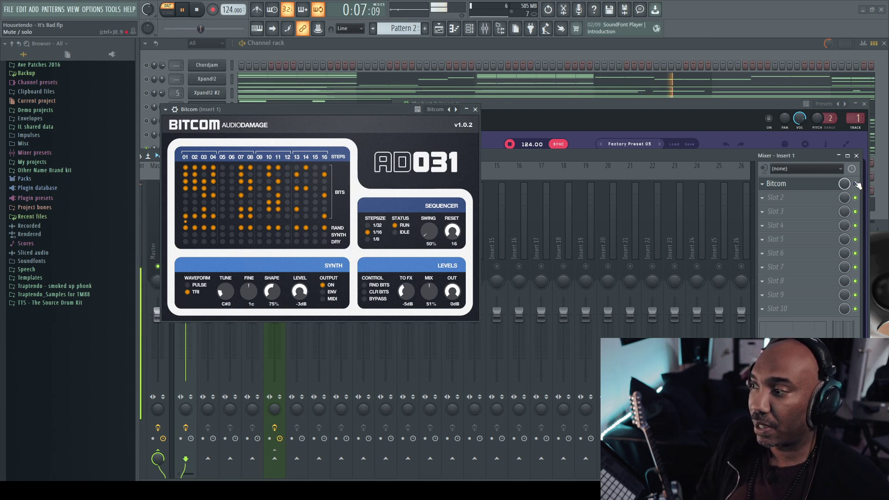
left_click(456, 110)
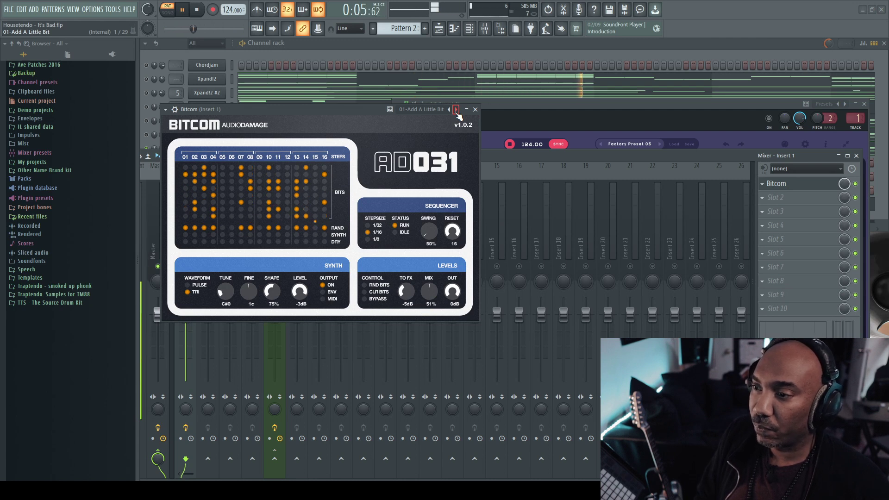
left_click(456, 109)
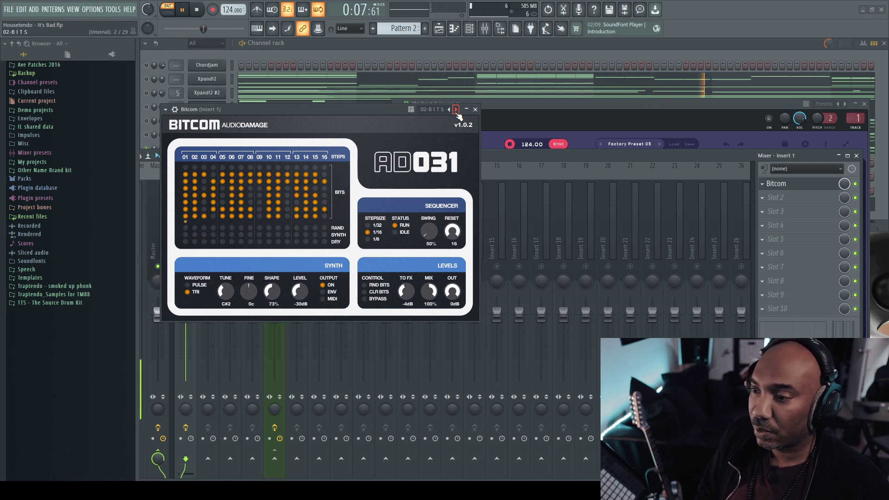
left_click(456, 109)
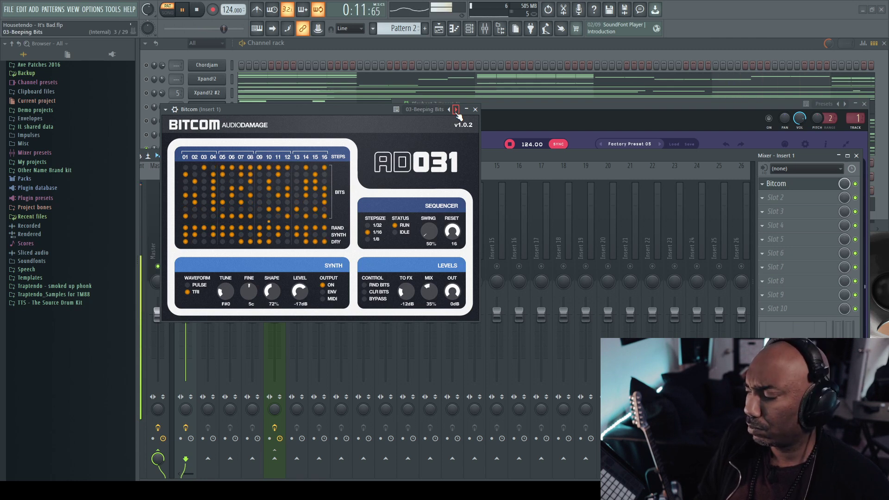
left_click(456, 109)
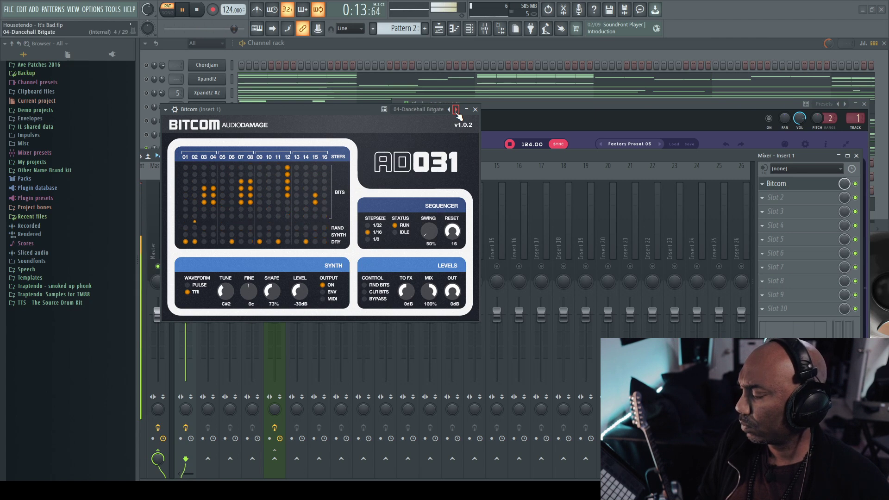